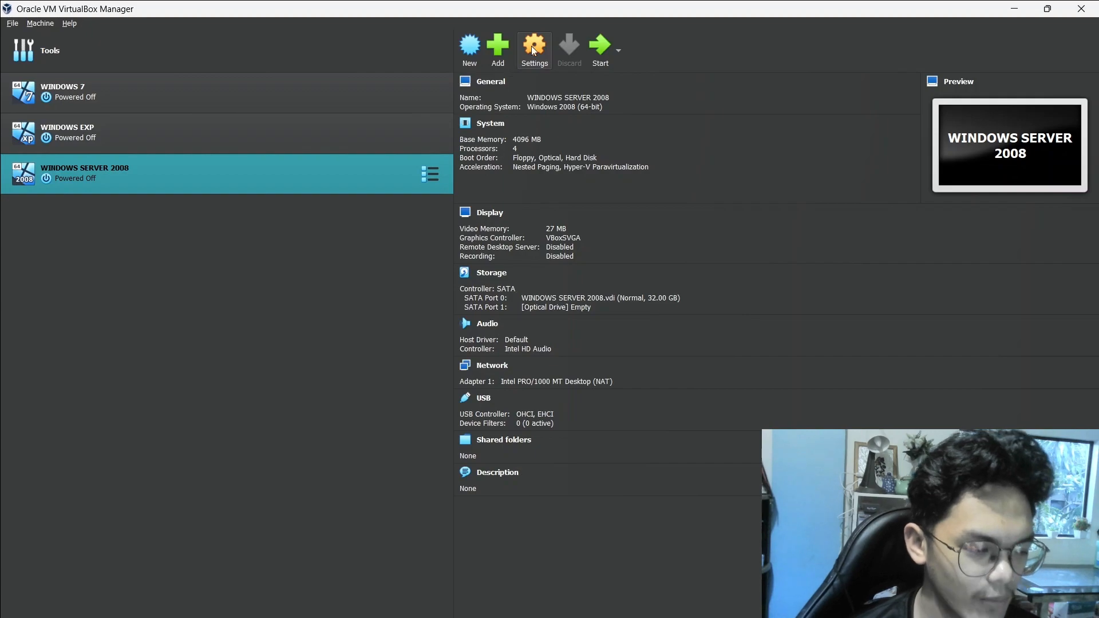
Load Windows Server 2008 R2.iso into the empty optical drive of the WINDOWS SERVER 2008 virtual machine
left_click(390, 211)
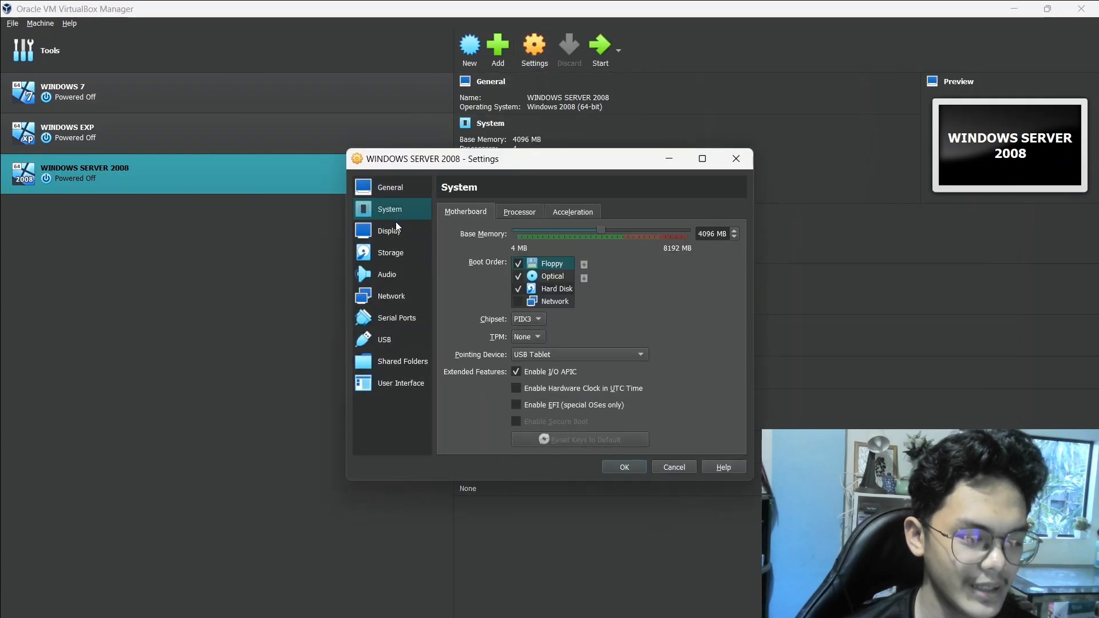
left_click(400, 230)
left_click(402, 252)
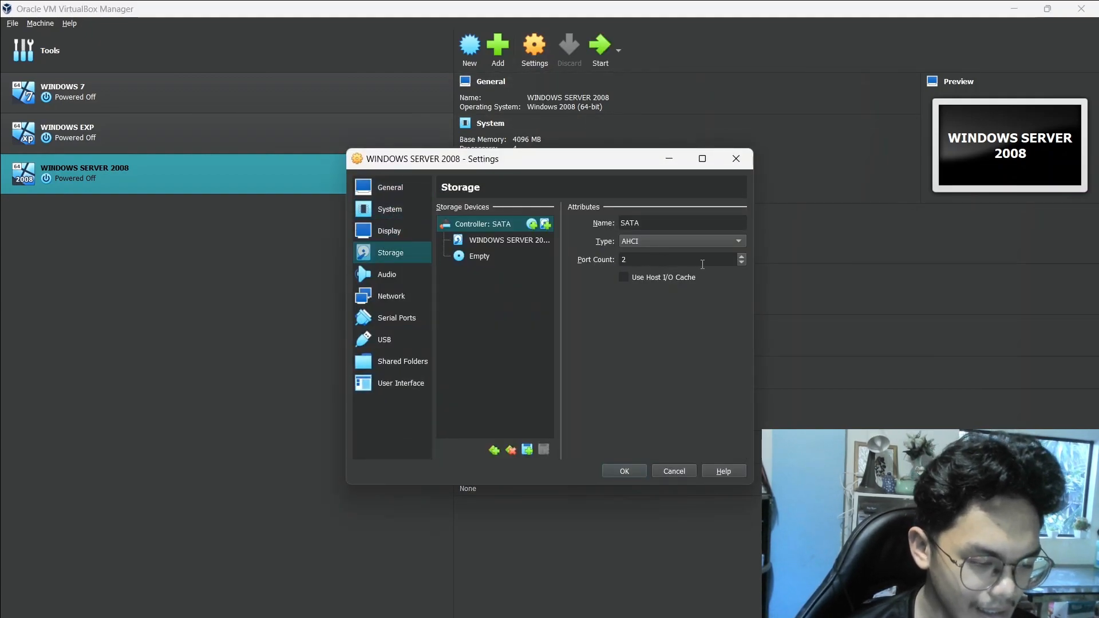
left_click(499, 255)
left_click(739, 223)
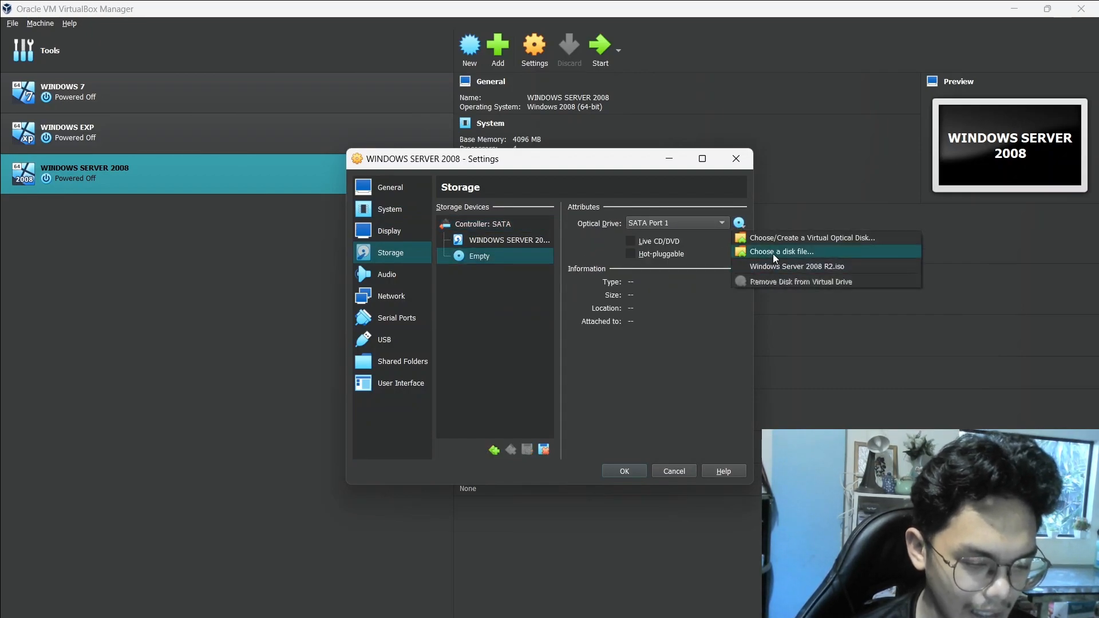
left_click(778, 267)
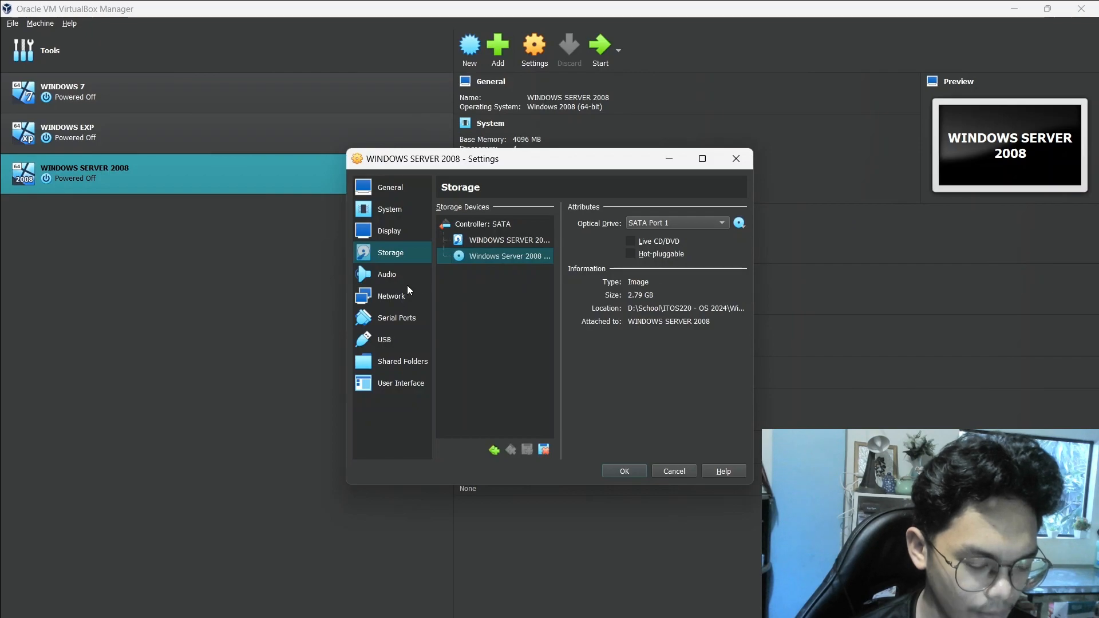
Attach network Adapter 1 to the Internal Network intnet and save the virtual machine's settings
left_click(380, 276)
left_click(387, 295)
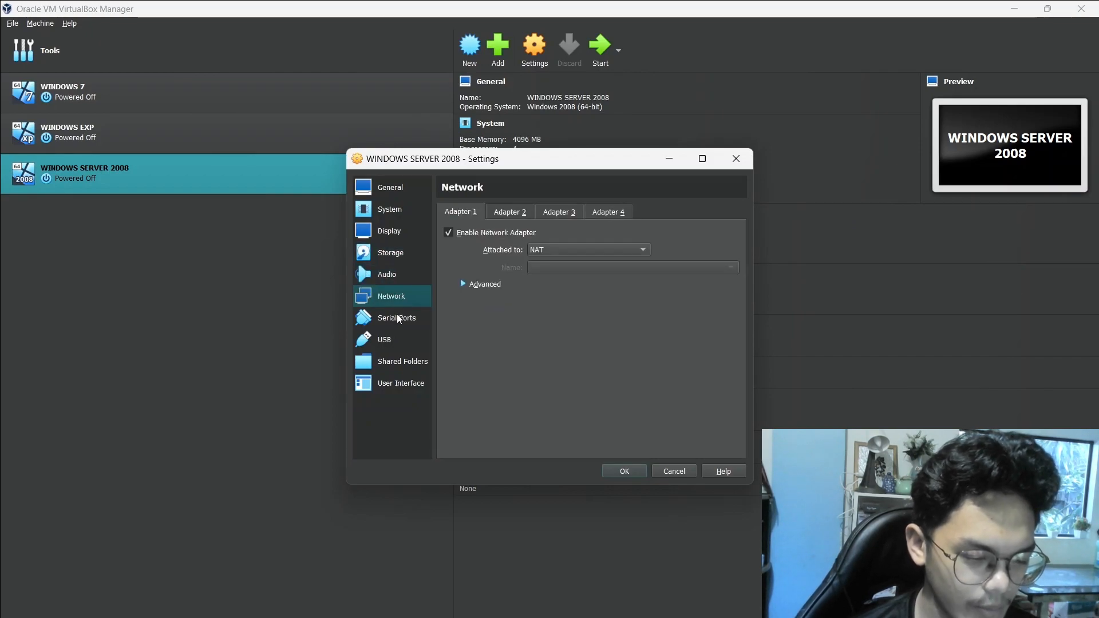
left_click(600, 252)
left_click(568, 278)
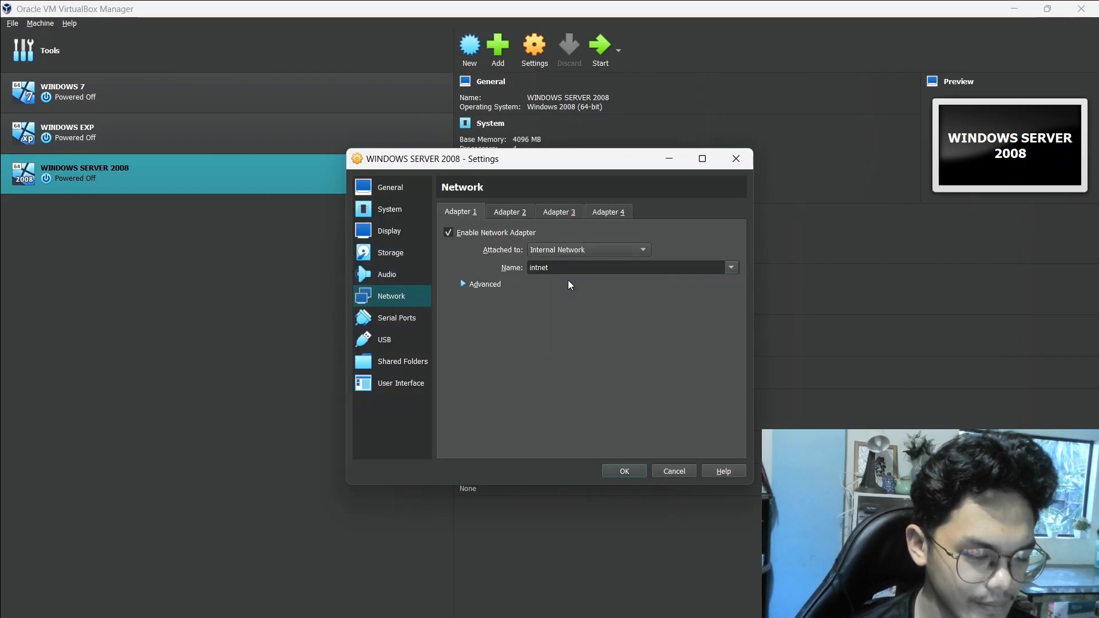
left_click(622, 471)
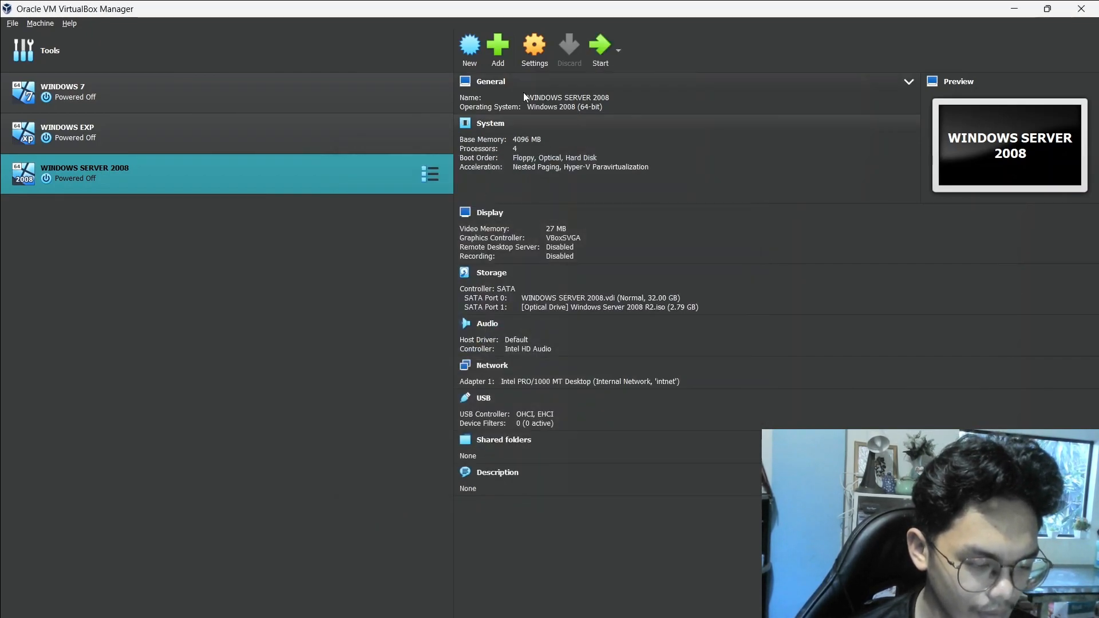
Start the WINDOWS SERVER 2008 machine, clear its notifications, and begin the Windows installation with English (United States) and US keyboard
left_click(601, 49)
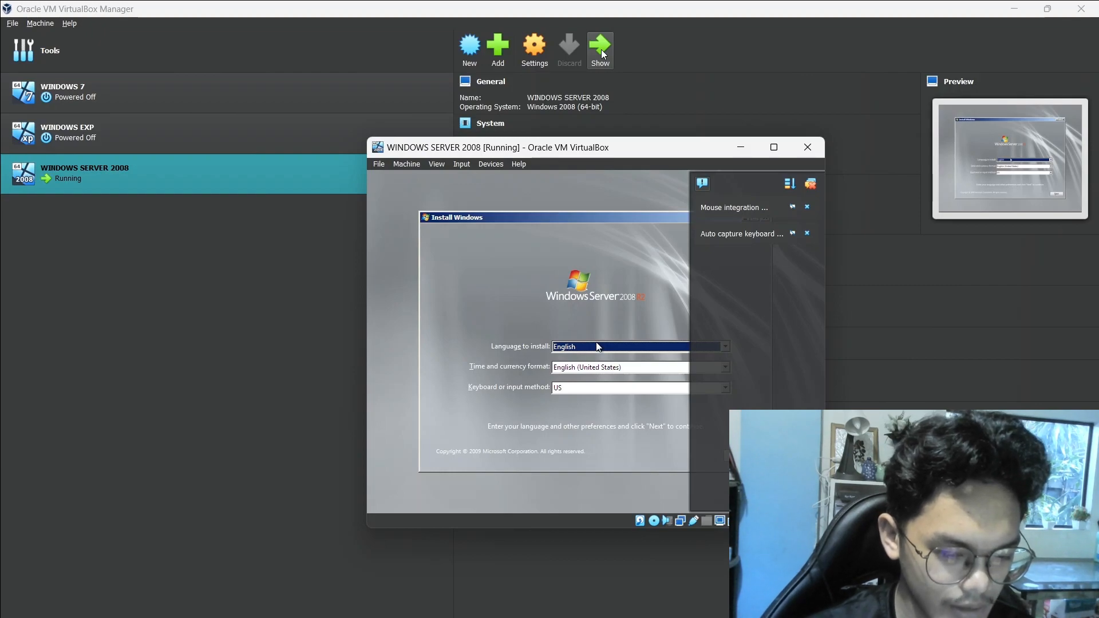
left_click(810, 183)
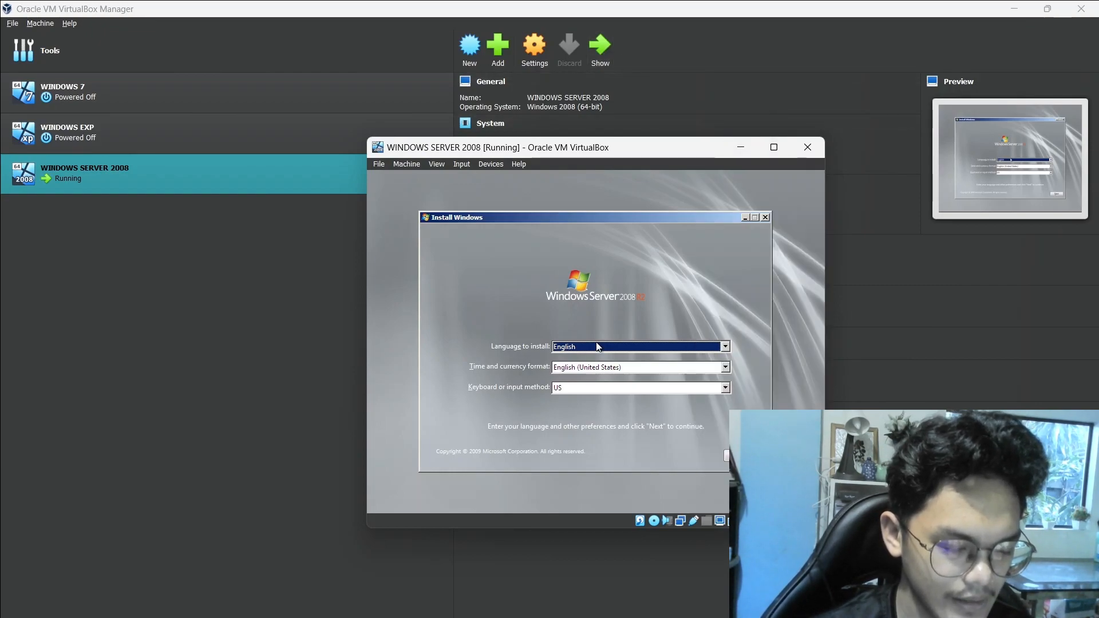
left_click_drag(663, 146, 607, 117)
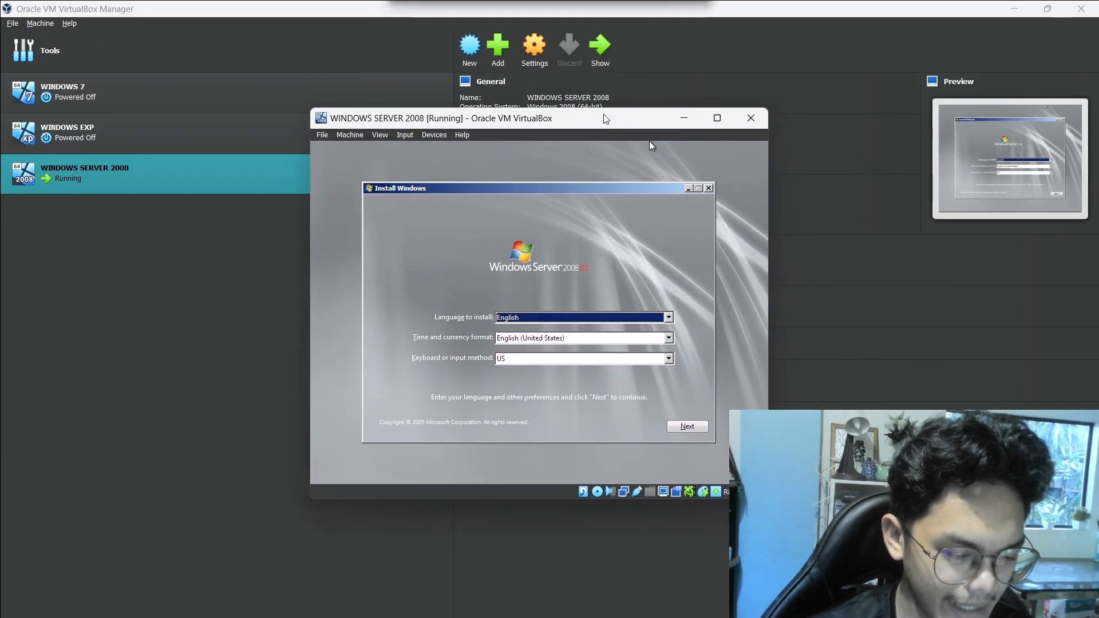
left_click(686, 425)
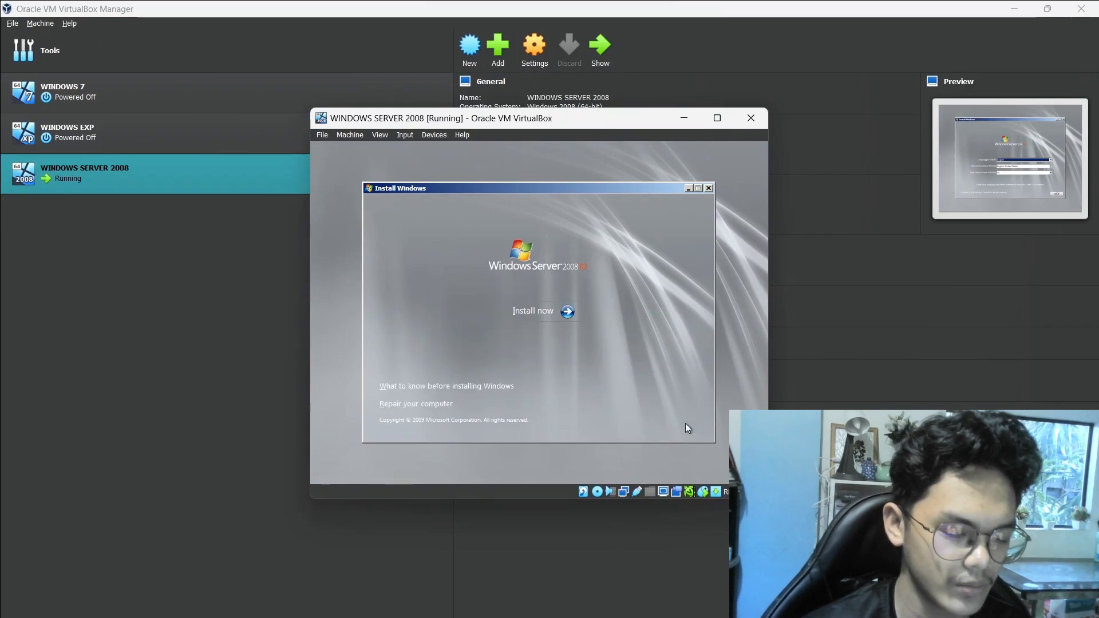
left_click(569, 314)
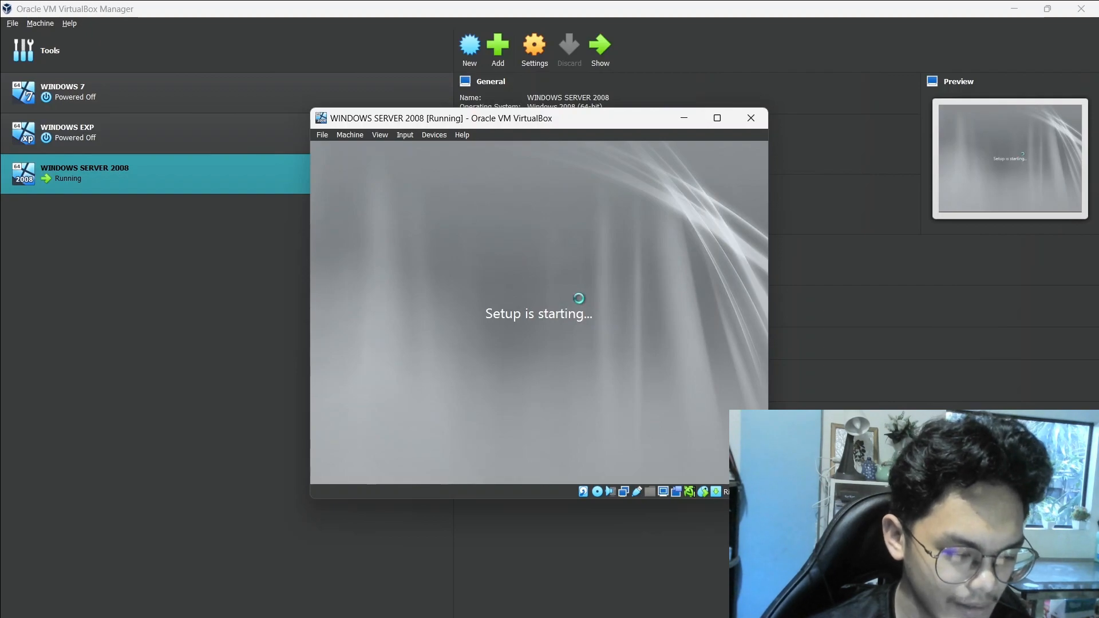
Choose the Windows Server 2008 R2 Standard edition, accept the license terms, and select a custom installation
left_click(685, 411)
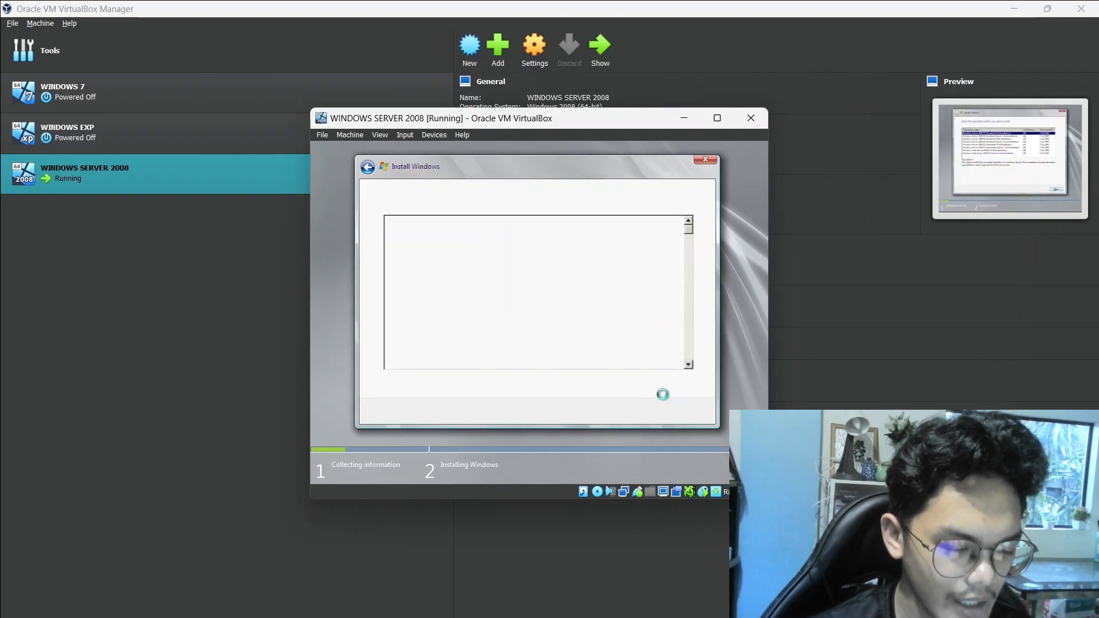
left_click(456, 388)
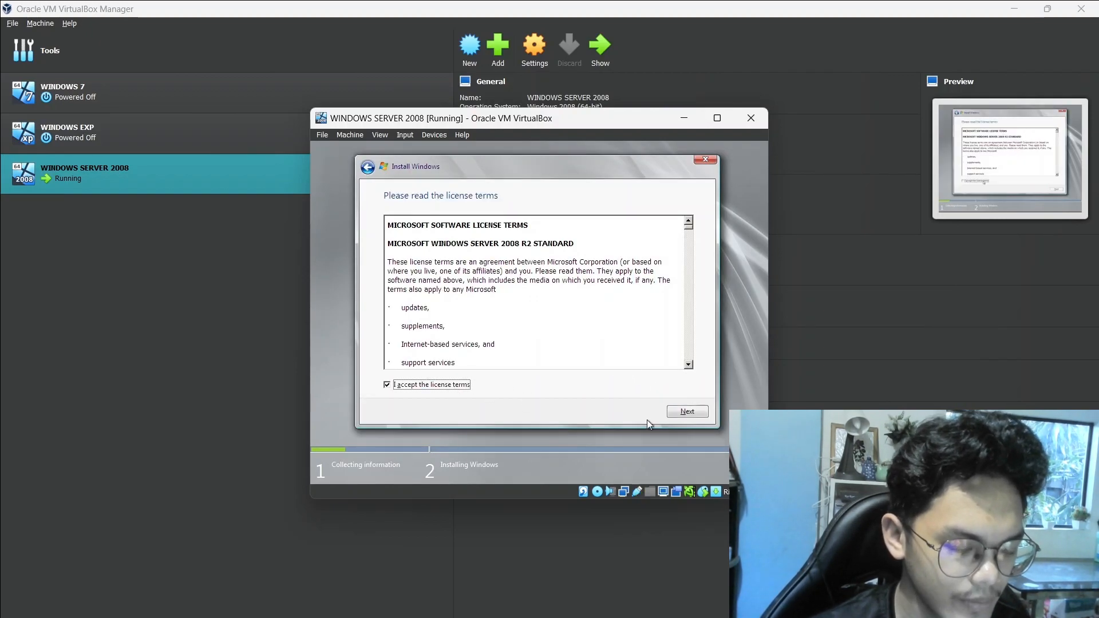
left_click(686, 412)
left_click(592, 332)
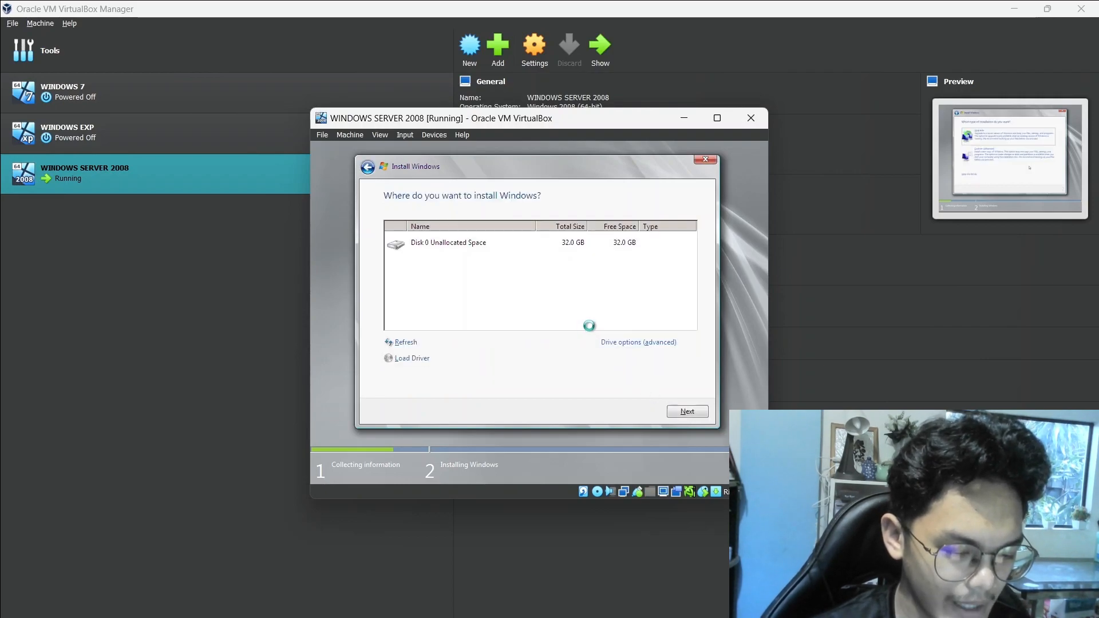
Create a new 32768 MB partition from Disk 0's unallocated space, allowing the additional system partition
left_click(616, 344)
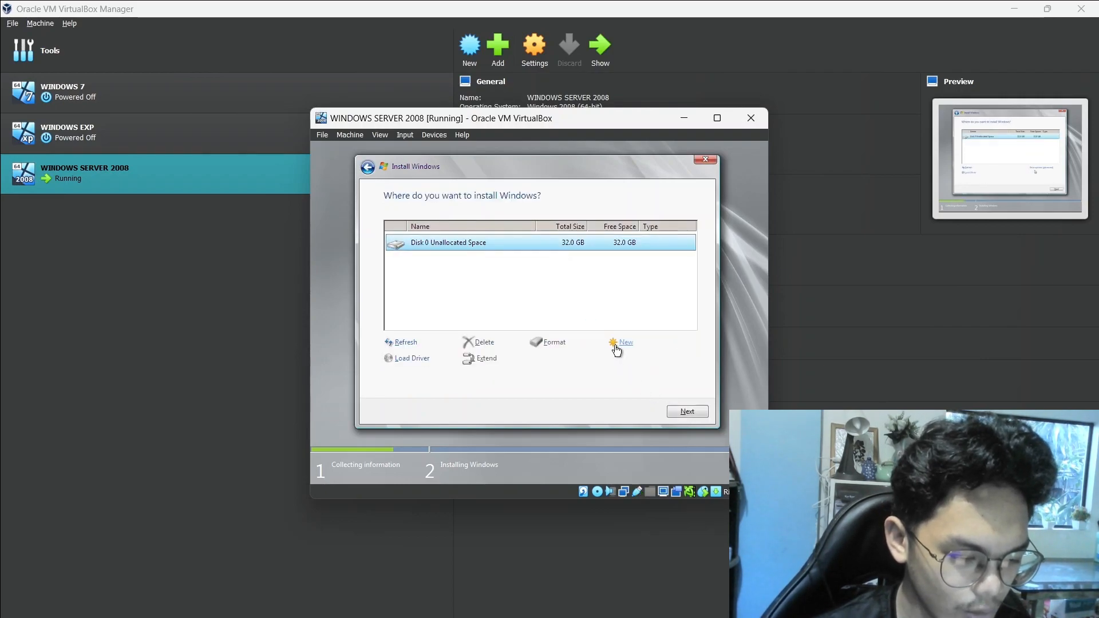
left_click(621, 342)
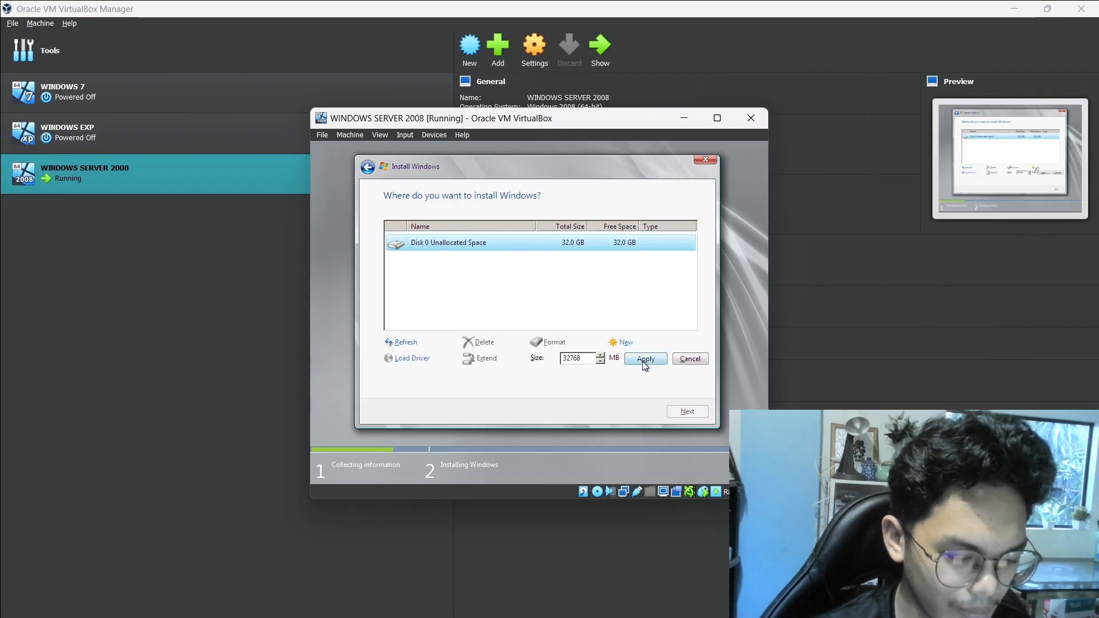
left_click(644, 360)
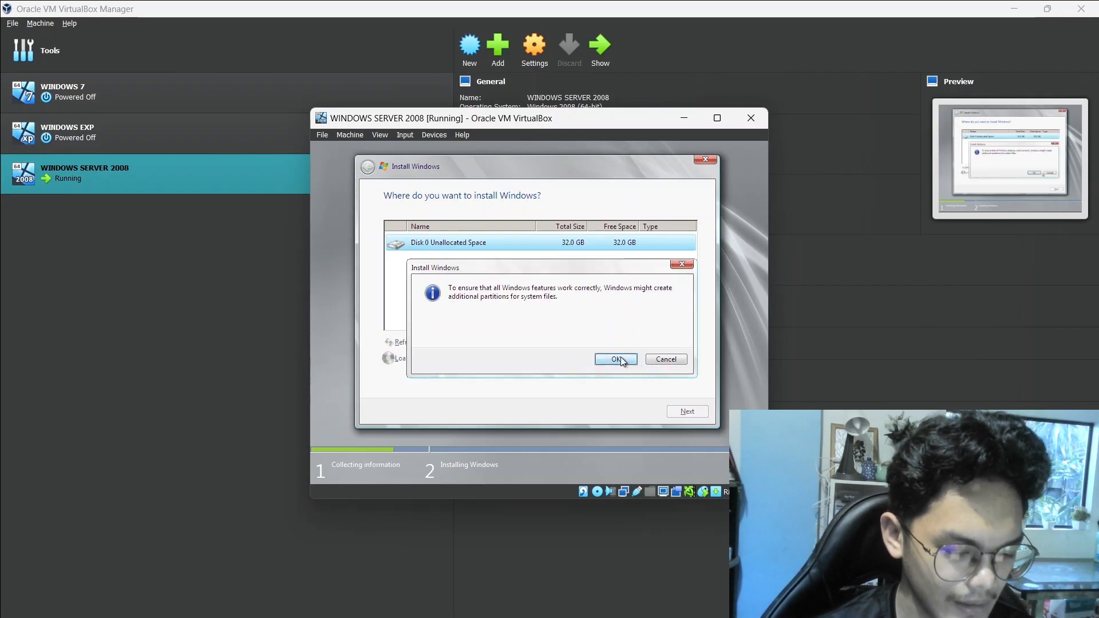
left_click(620, 358)
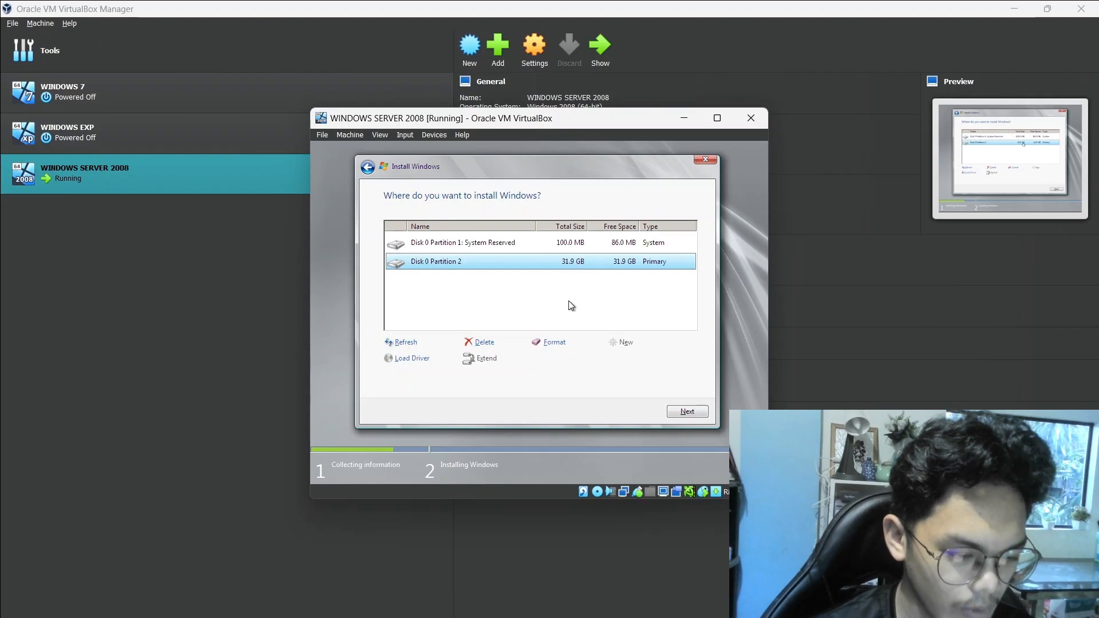
Format Disk 0 Partition 2 and start installing Windows on it
left_click(558, 341)
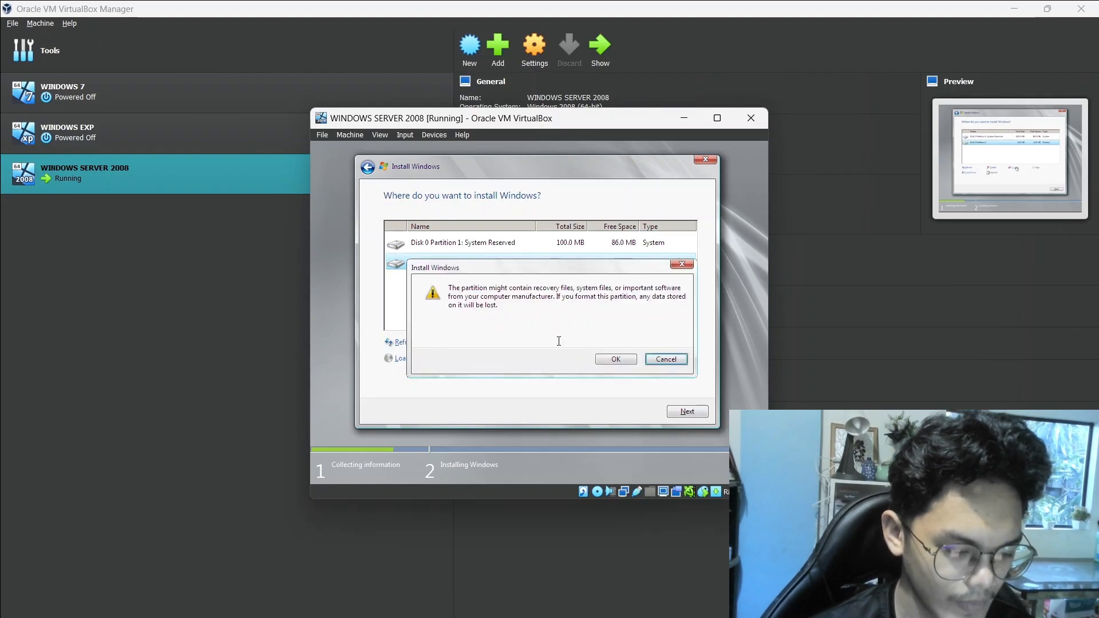
left_click(616, 359)
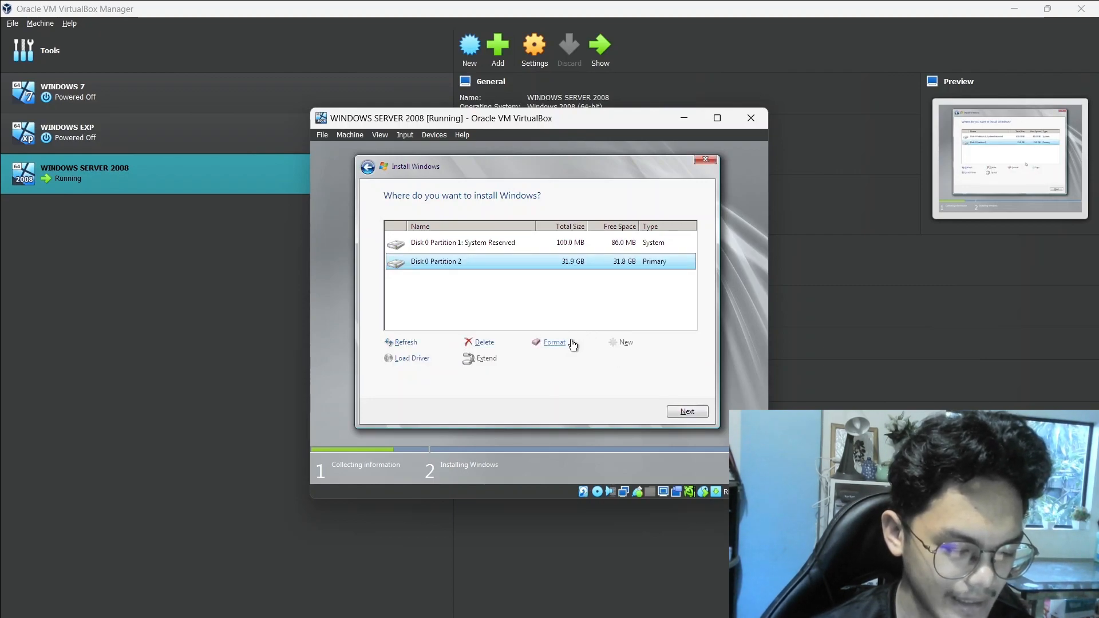
left_click(680, 412)
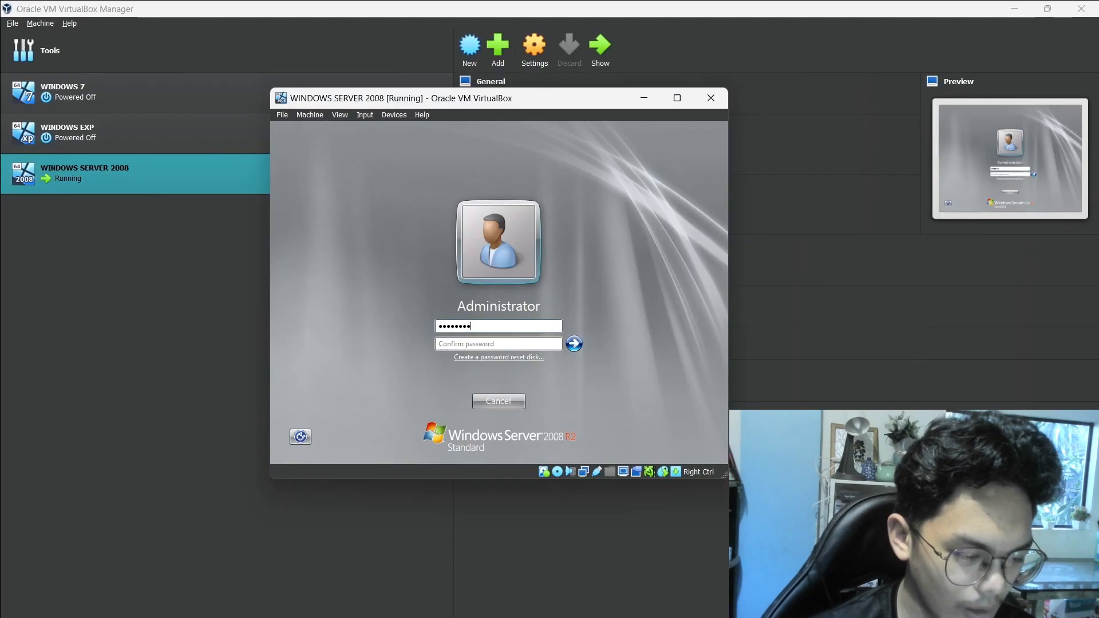
Enter and confirm the new Administrator account password, then submit it
type("•••")
key("Tab")
type("••••")
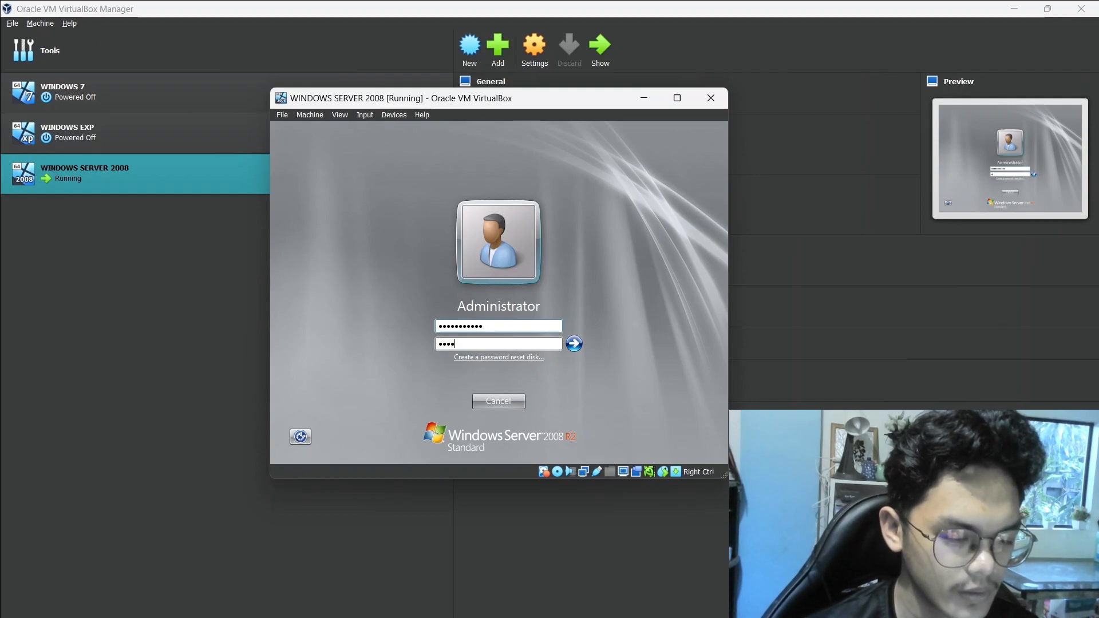
key("Return")
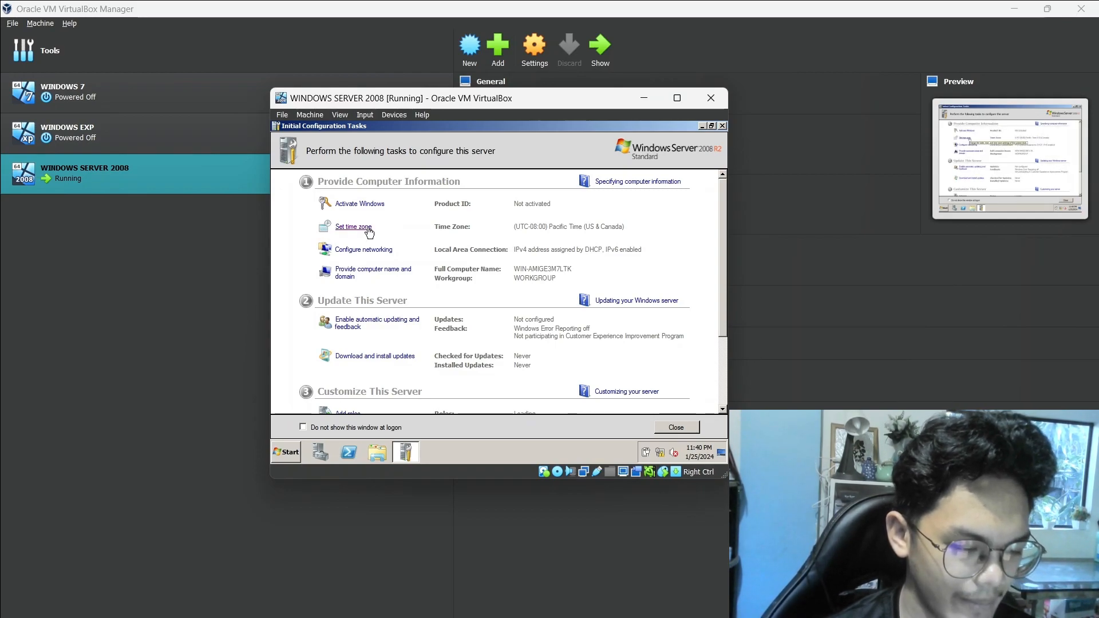
Set the server's time zone to (UTC+08:00) Beijing, Chongqing, Hong Kong, Urumqi and its clock to 11:49 PM
left_click(369, 232)
left_click(439, 295)
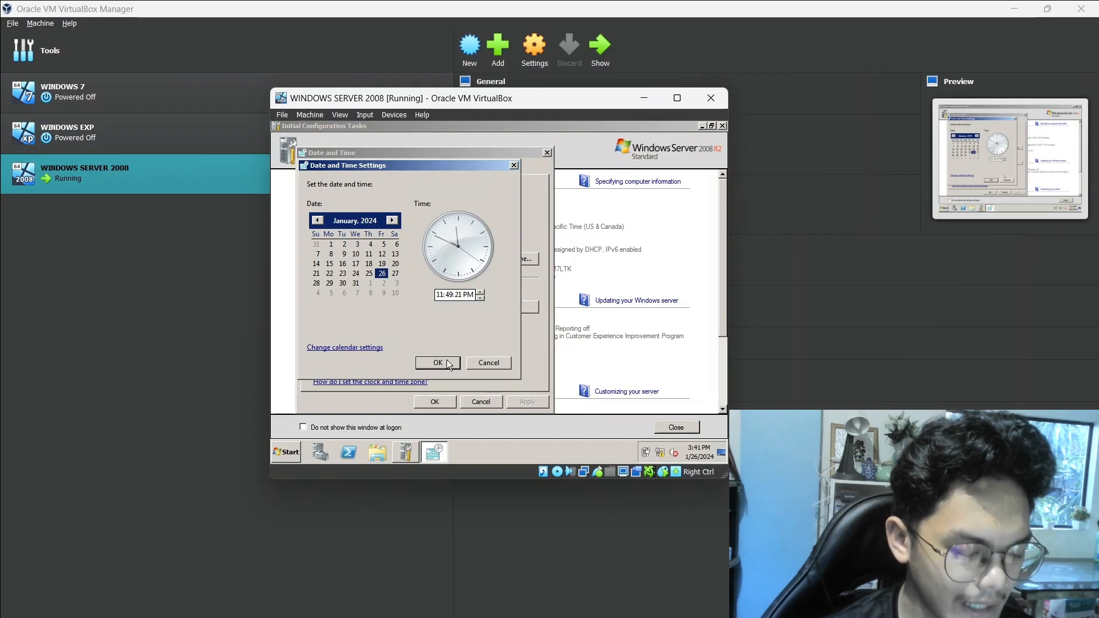
left_click(446, 361)
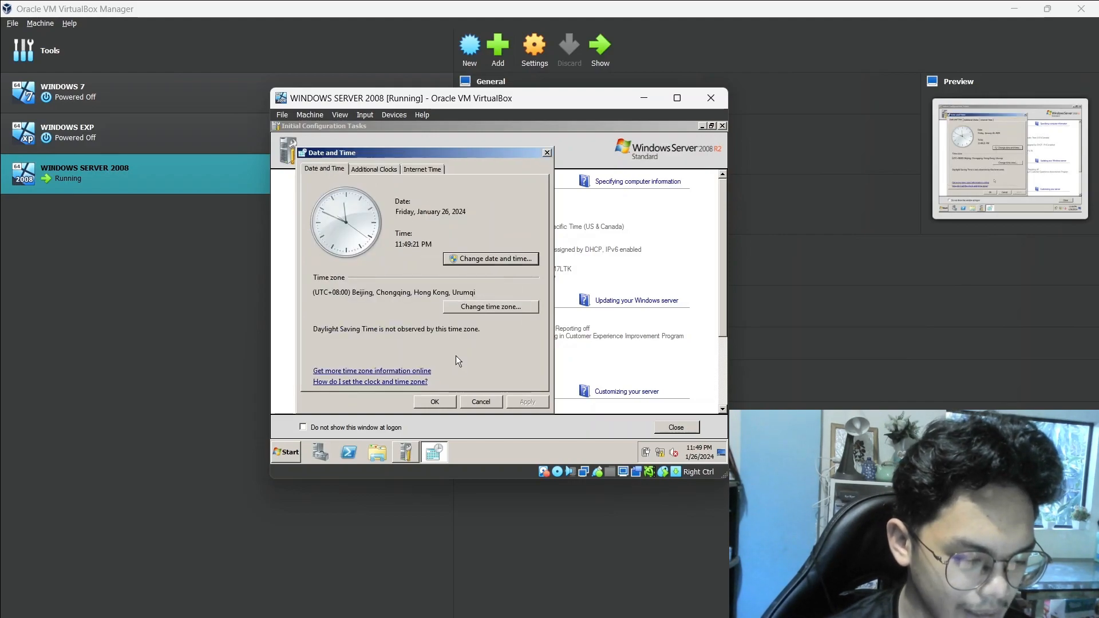
left_click(435, 401)
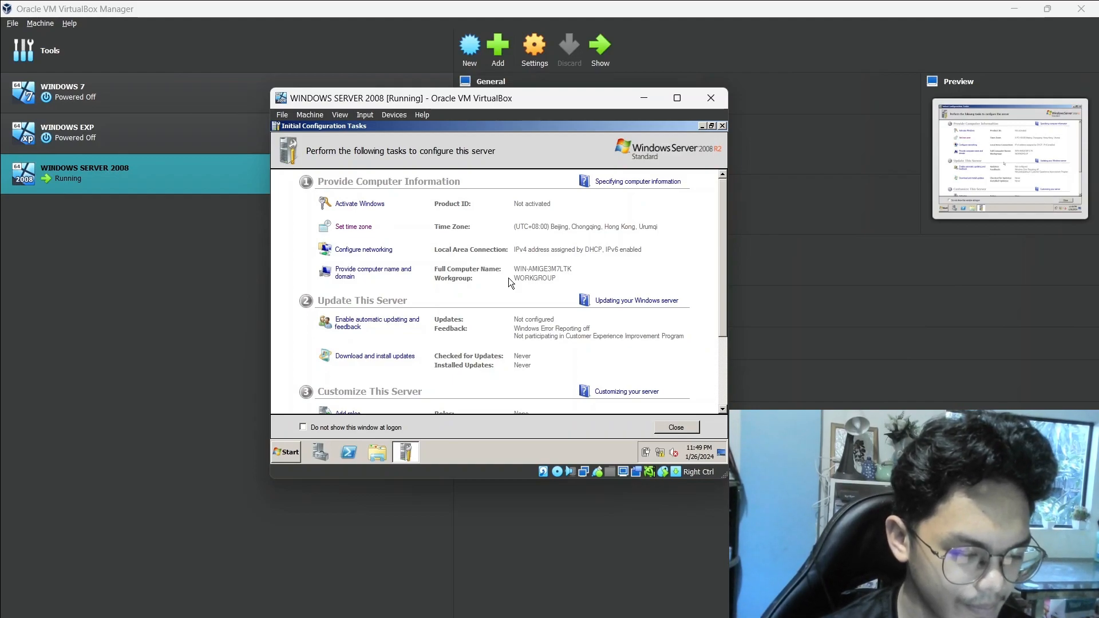
Replace the server's computer name with the owner's surname followed by "-BSIT_NS2A", keeping it in the WORKGROUP workgroup
left_click(395, 274)
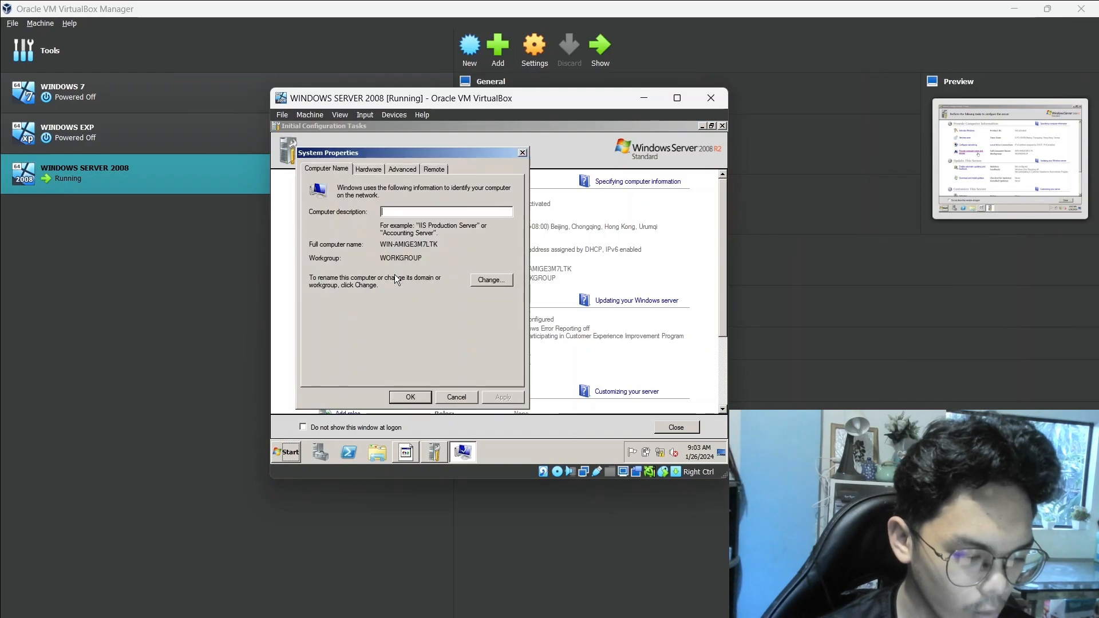
left_click(484, 279)
left_click(397, 230)
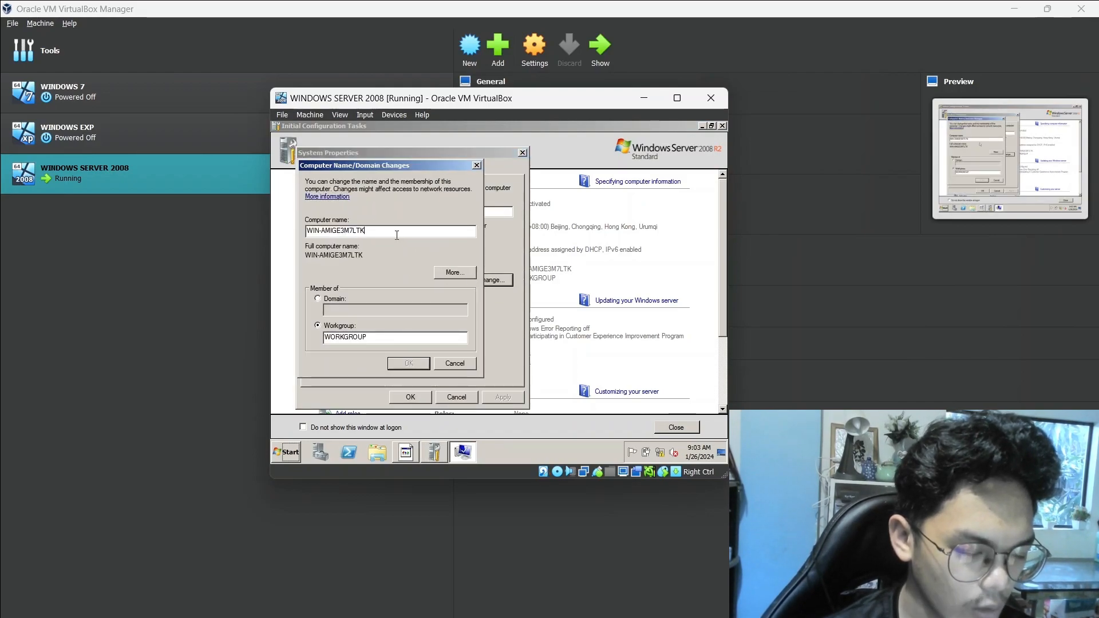
key("BackSpace")
key("BackSpace")
key("BackSpace")
key("BackSpace")
key("BackSpace")
key("BackSpace")
key("BackSpace")
key("BackSpace")
key("BackSpace")
key("BackSpace")
key("BackSpace")
key("BackSpace")
key("BackSpace")
key("BackSpace")
key("BackSpace")
type("GIANAN")
type("_")
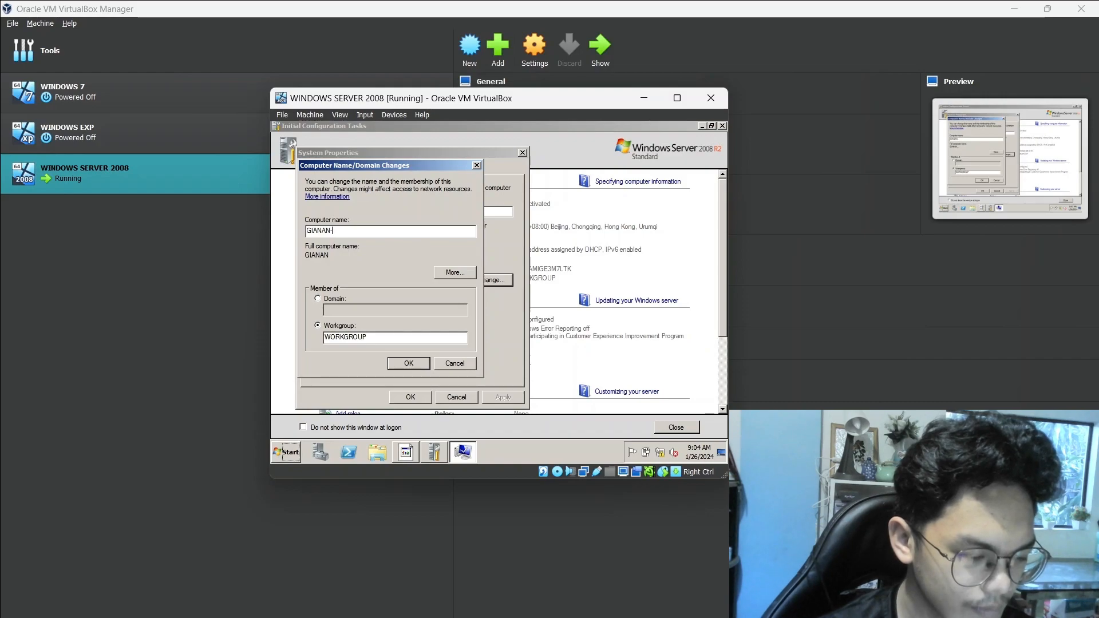
type("BSI")
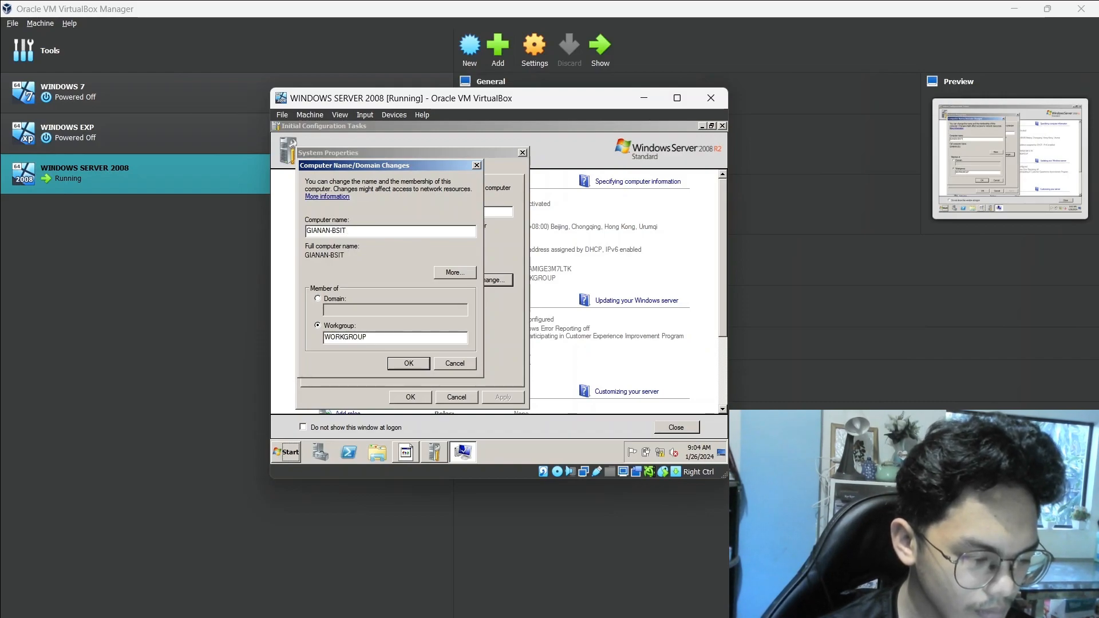
type("T")
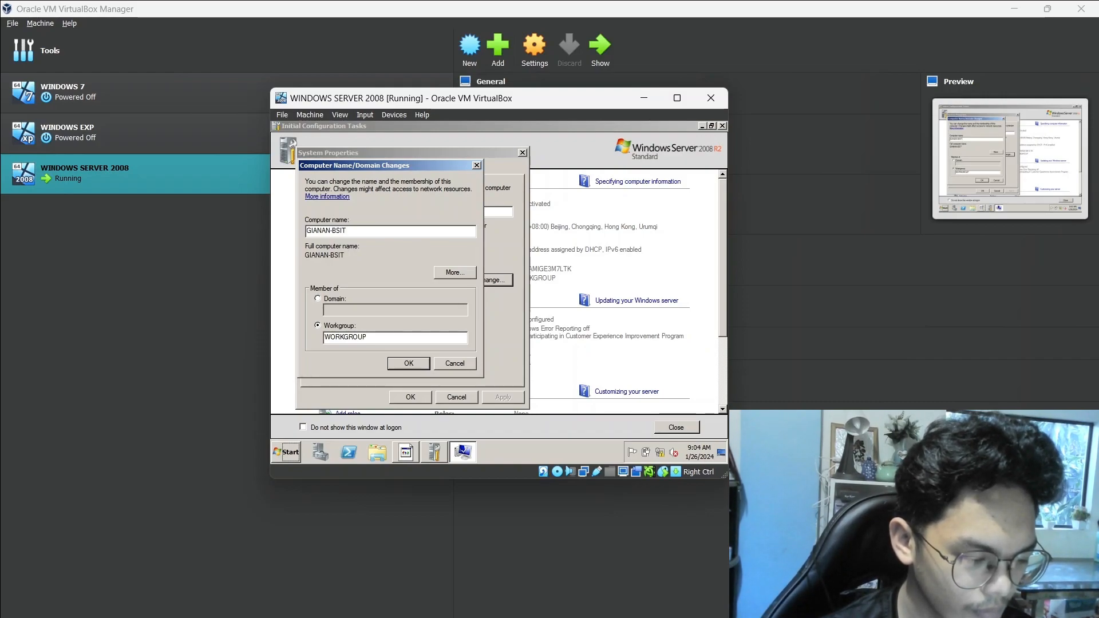
type("_NS21")
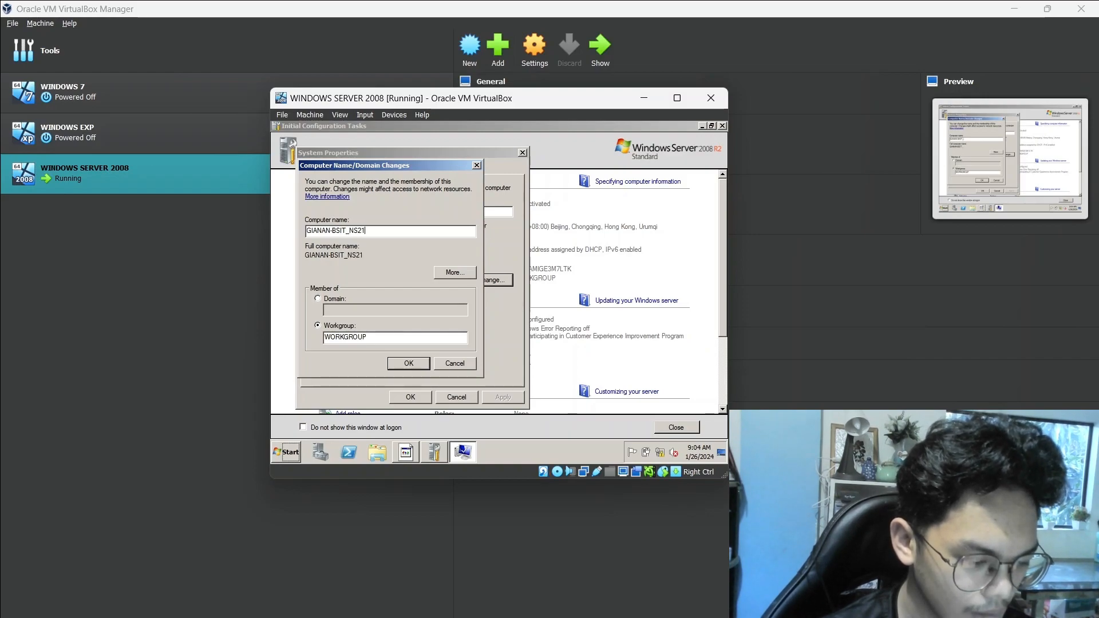
key("BackSpace")
type("A")
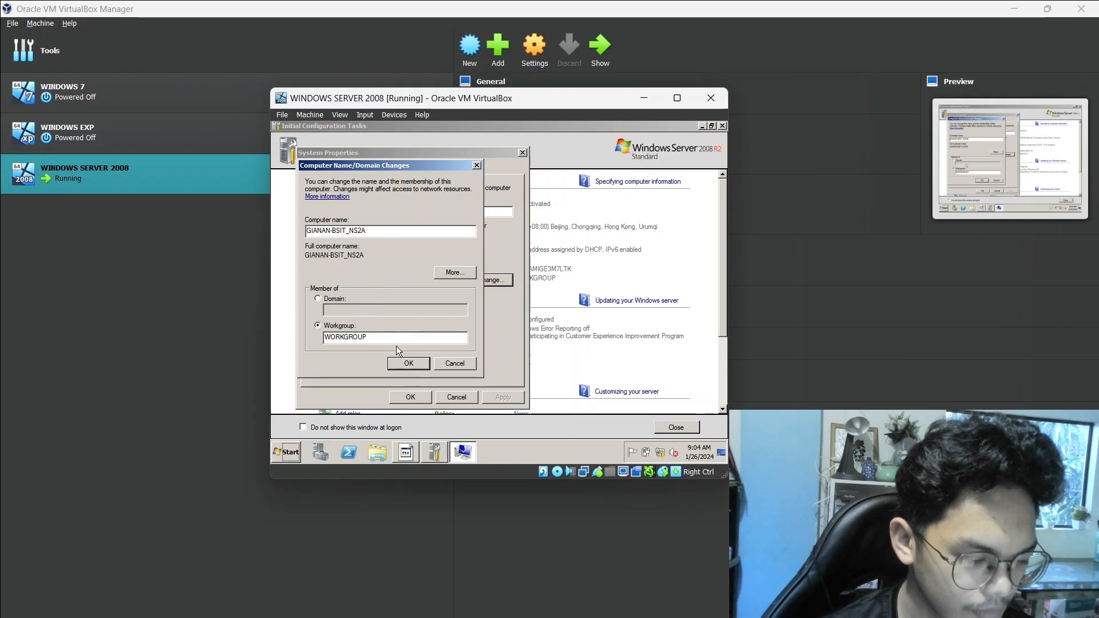
Accept the non-standard computer name with its shortened NetBIOS form and restart the server to apply it
left_click(408, 362)
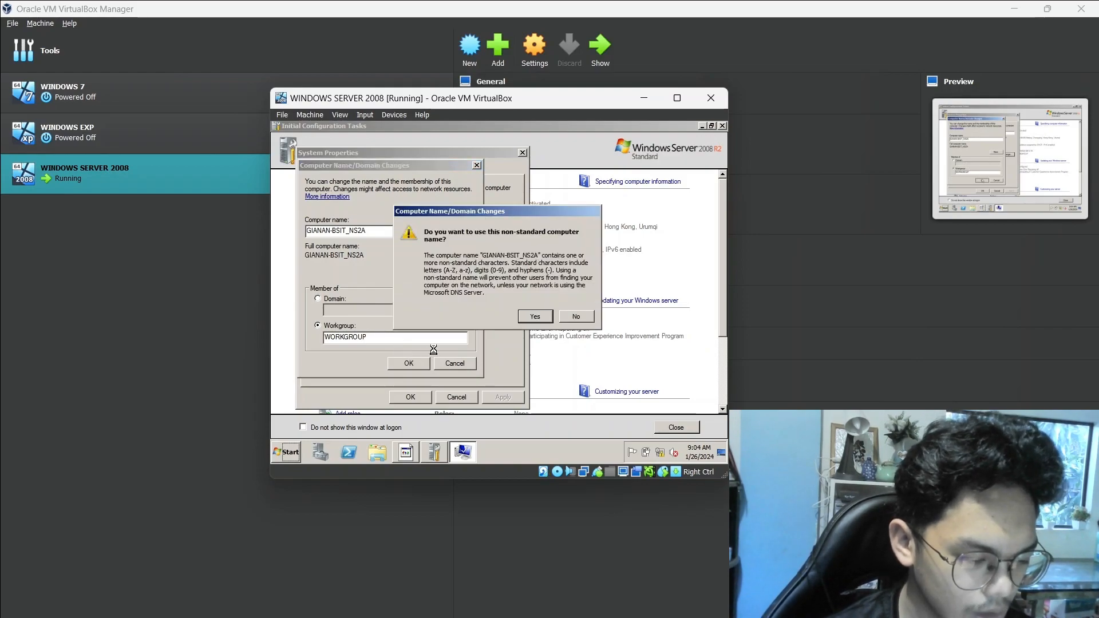
left_click(532, 317)
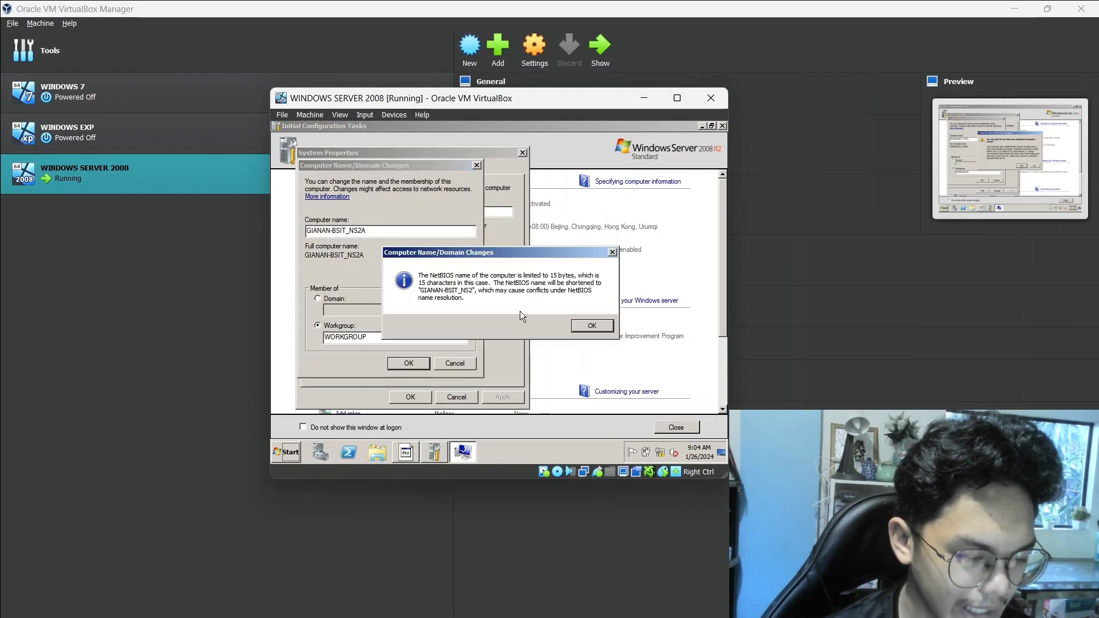
left_click(583, 325)
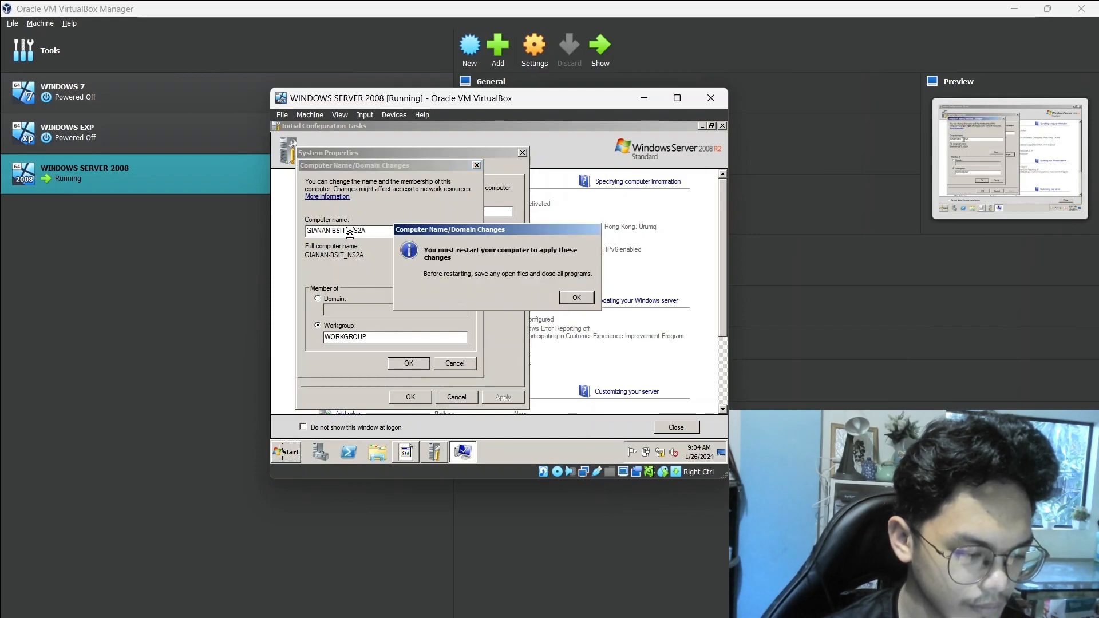
left_click(575, 298)
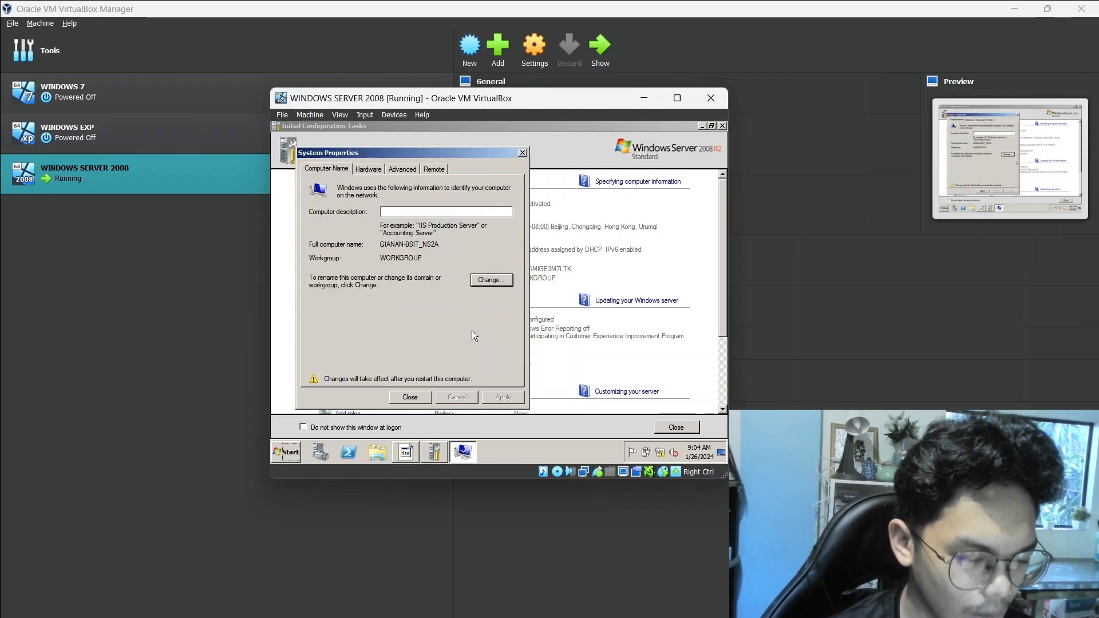
left_click(421, 397)
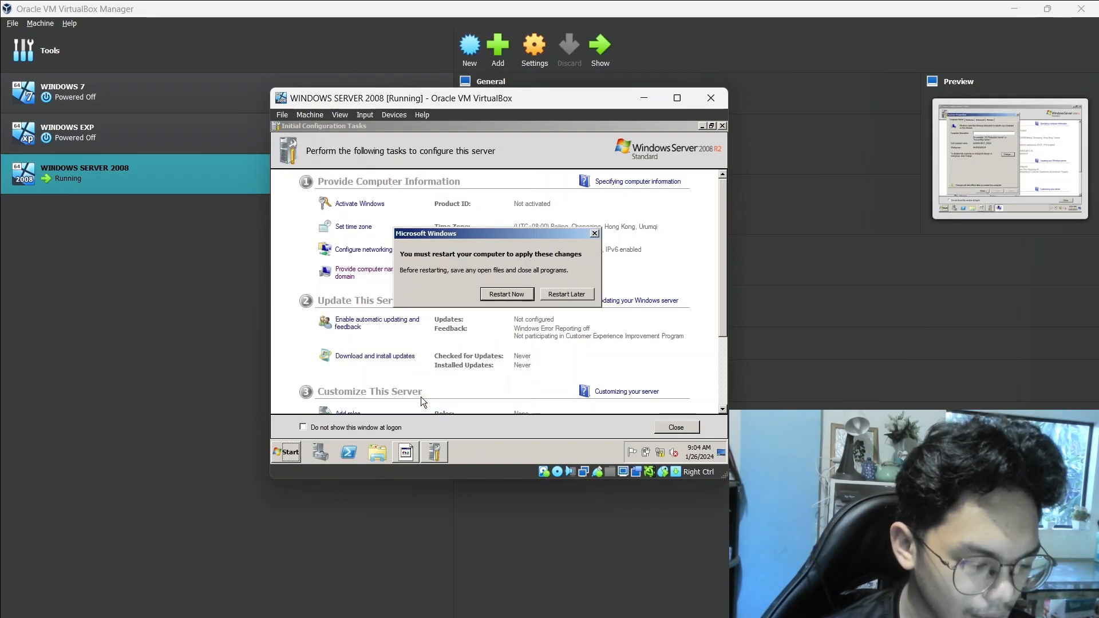
left_click(501, 293)
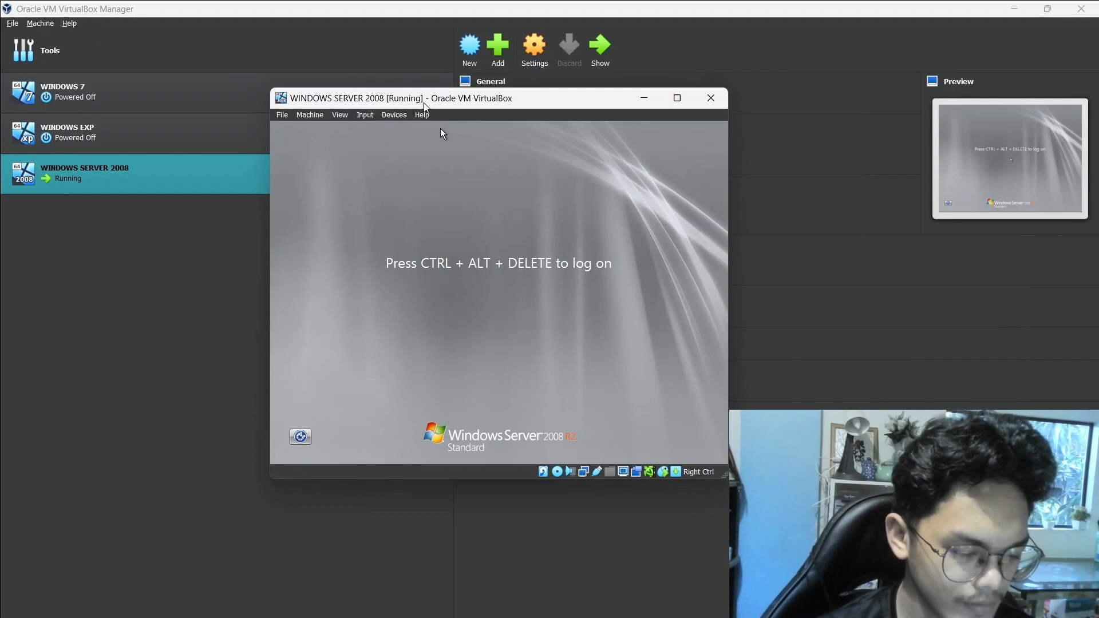
Bring up the virtual machine's logon prompt and log on as Administrator with the account password
left_click(369, 115)
mouse_move(382, 130)
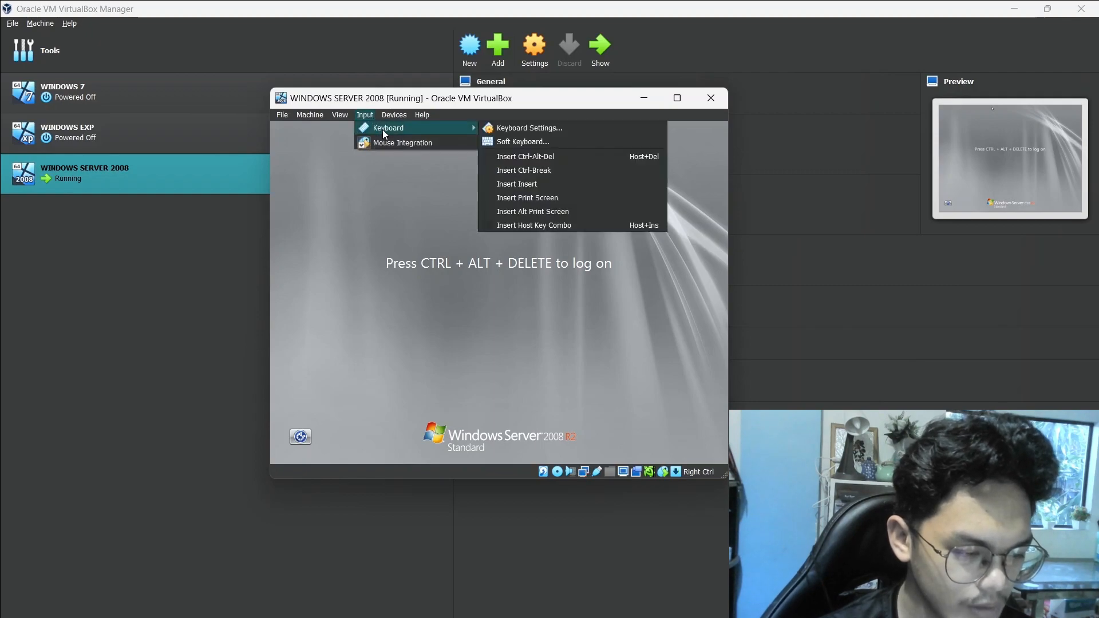
left_click(527, 153)
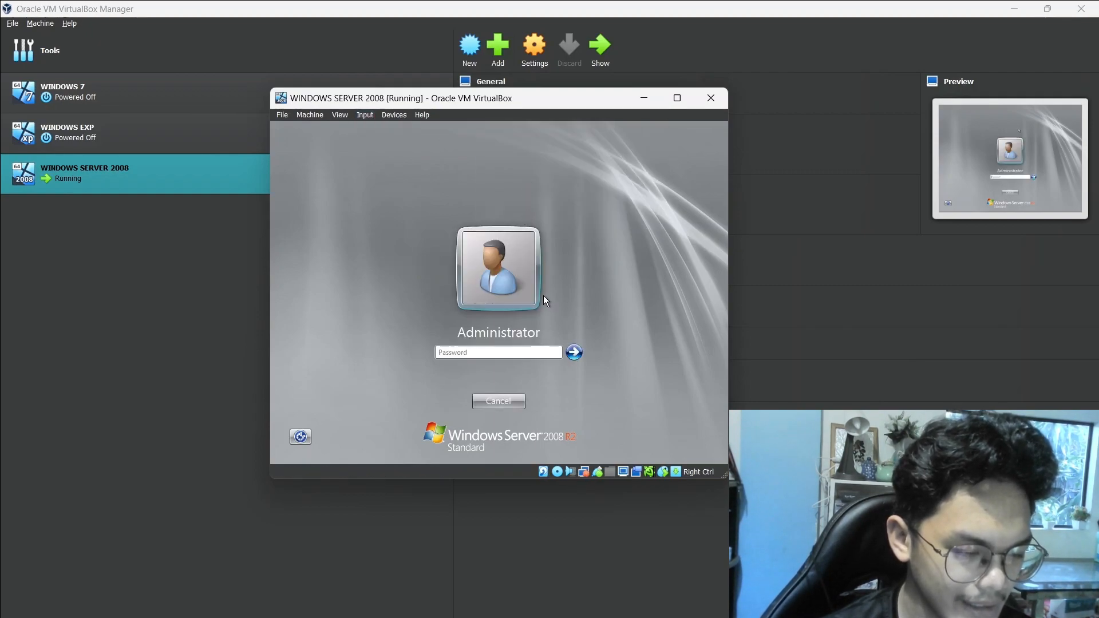
type("**")
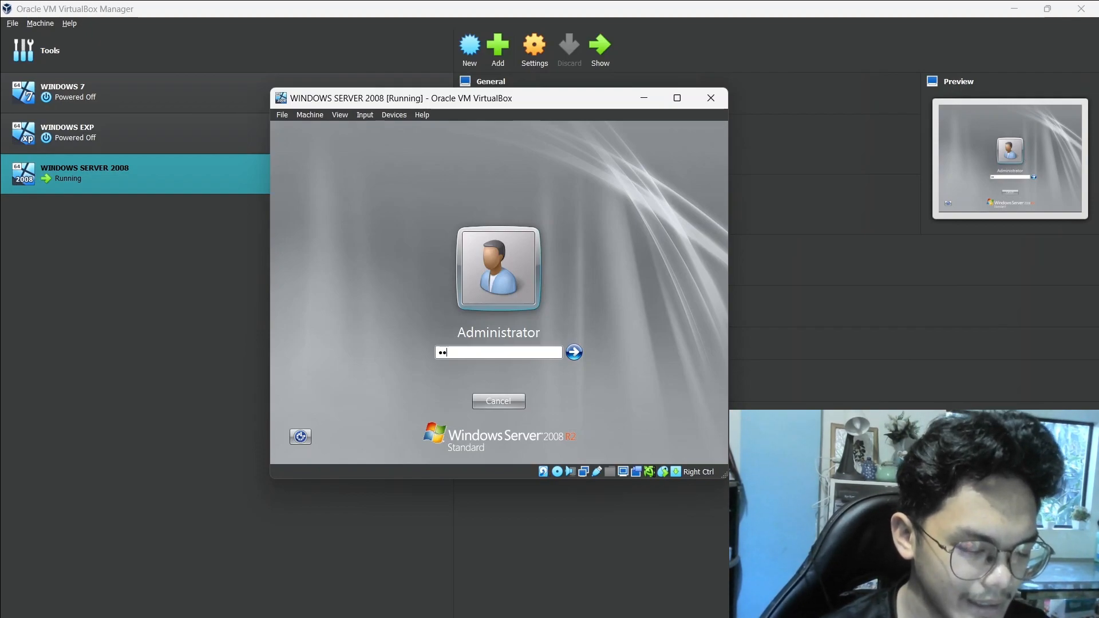
type("*******")
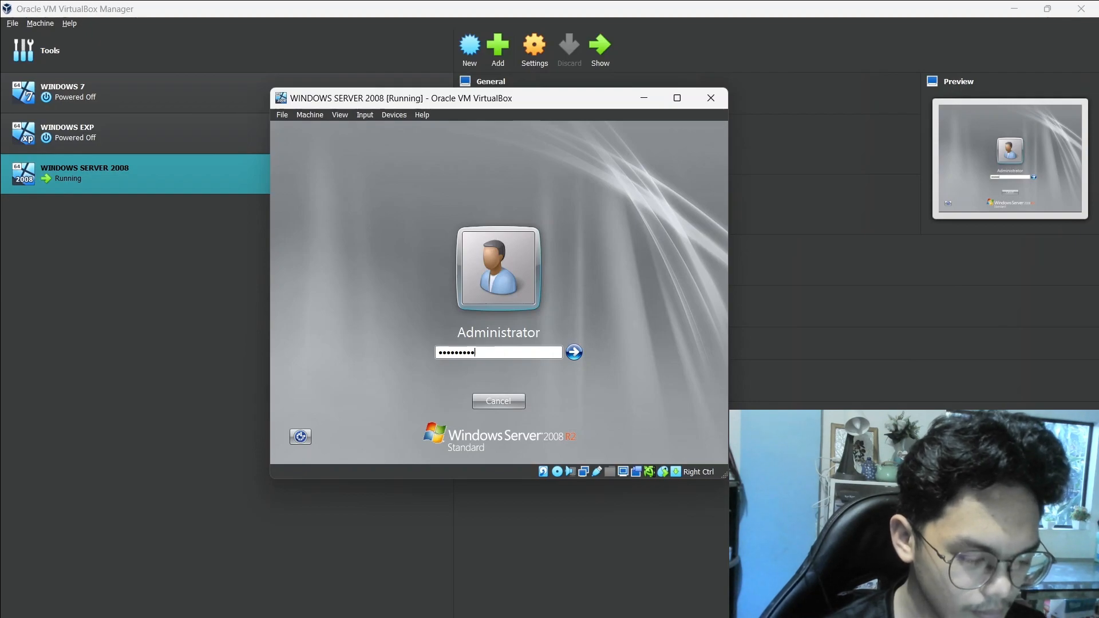
type("**")
key("Return")
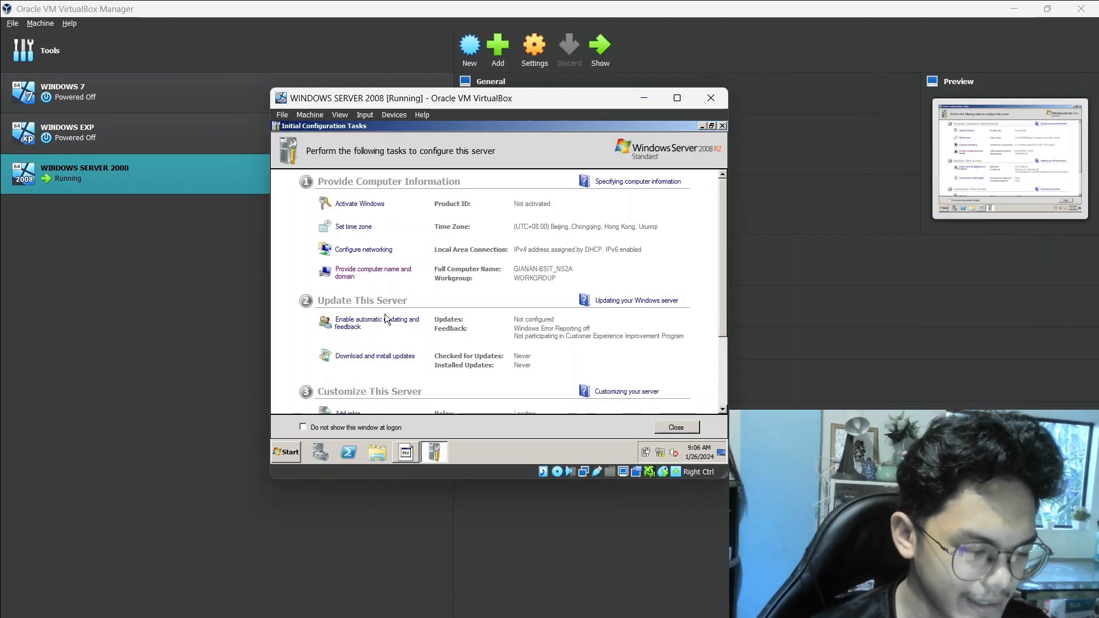
Start adding server roles and select Active Directory Domain Services together with its required .NET Framework 3.5.1 features
scroll(385, 313, "down", 3)
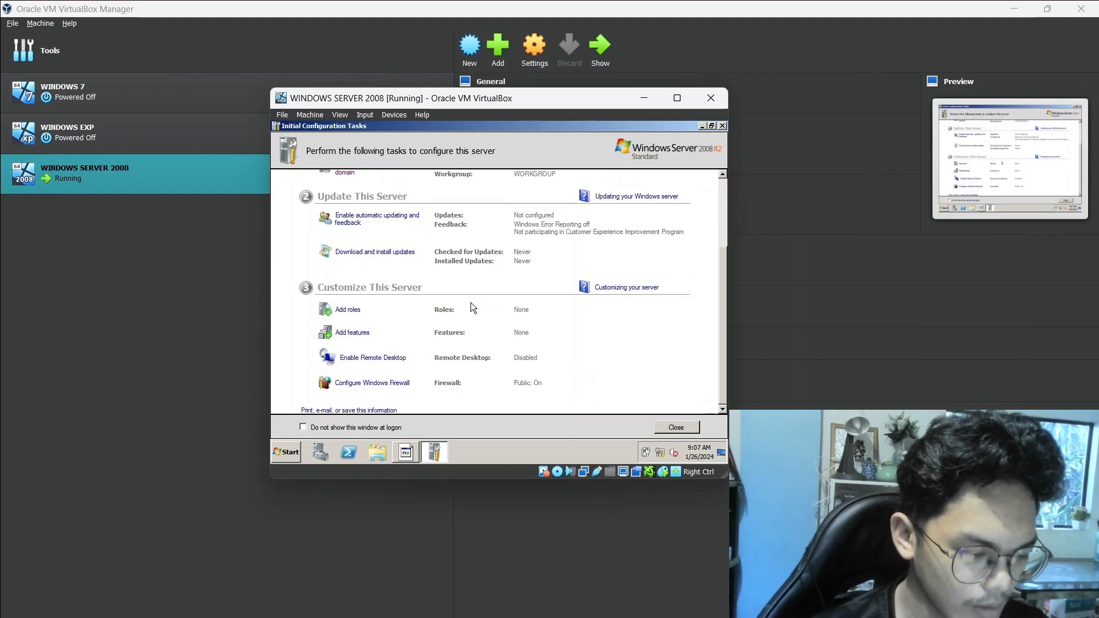
left_click(355, 312)
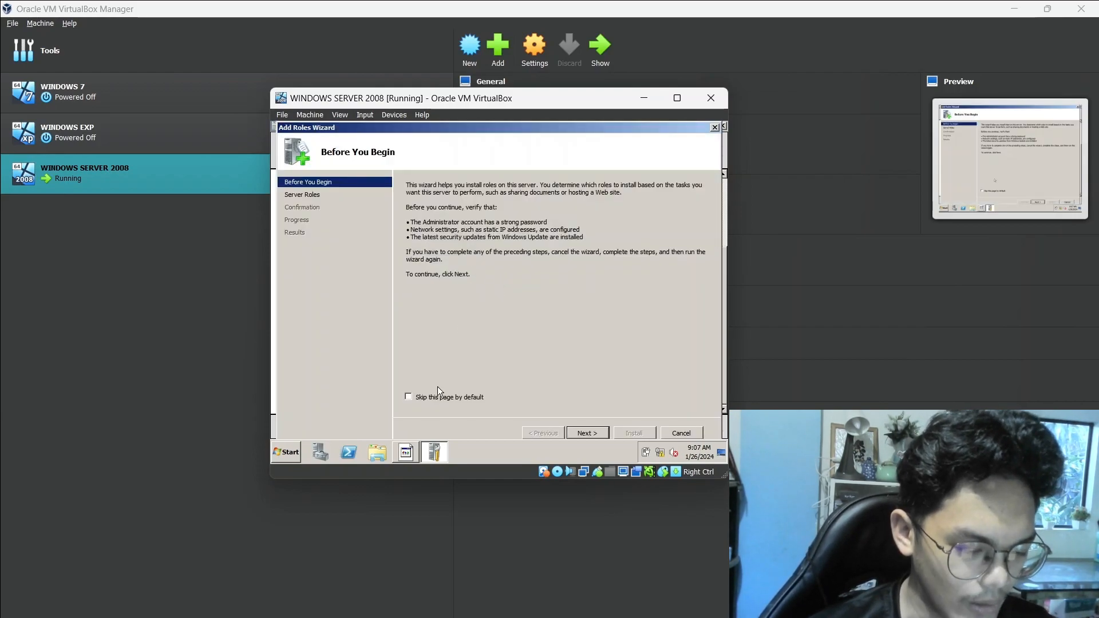
left_click(591, 434)
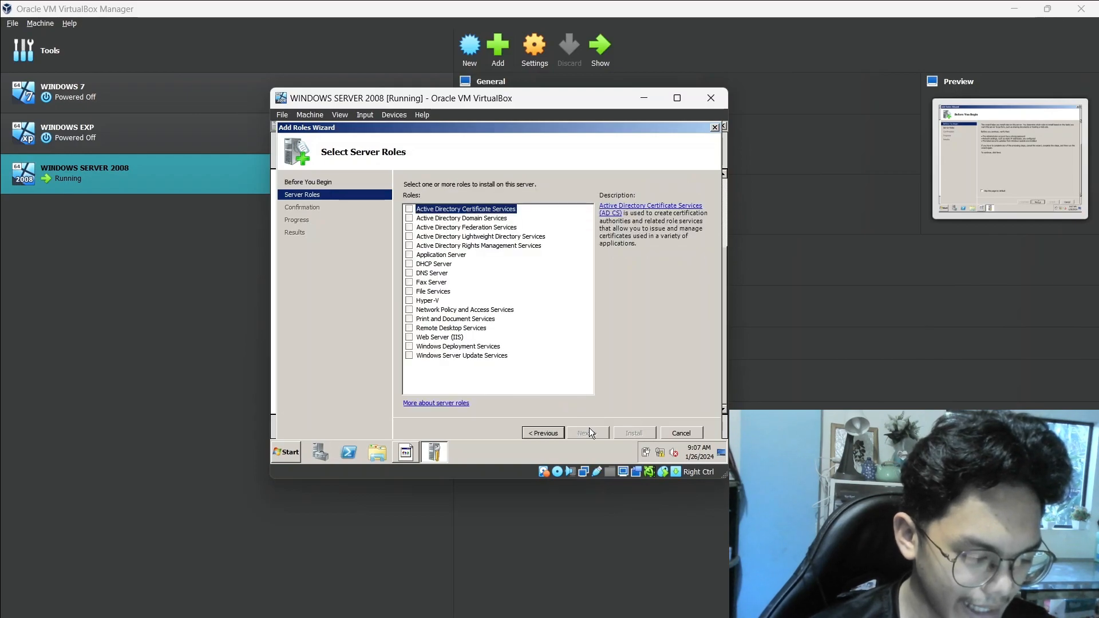
left_click(463, 218)
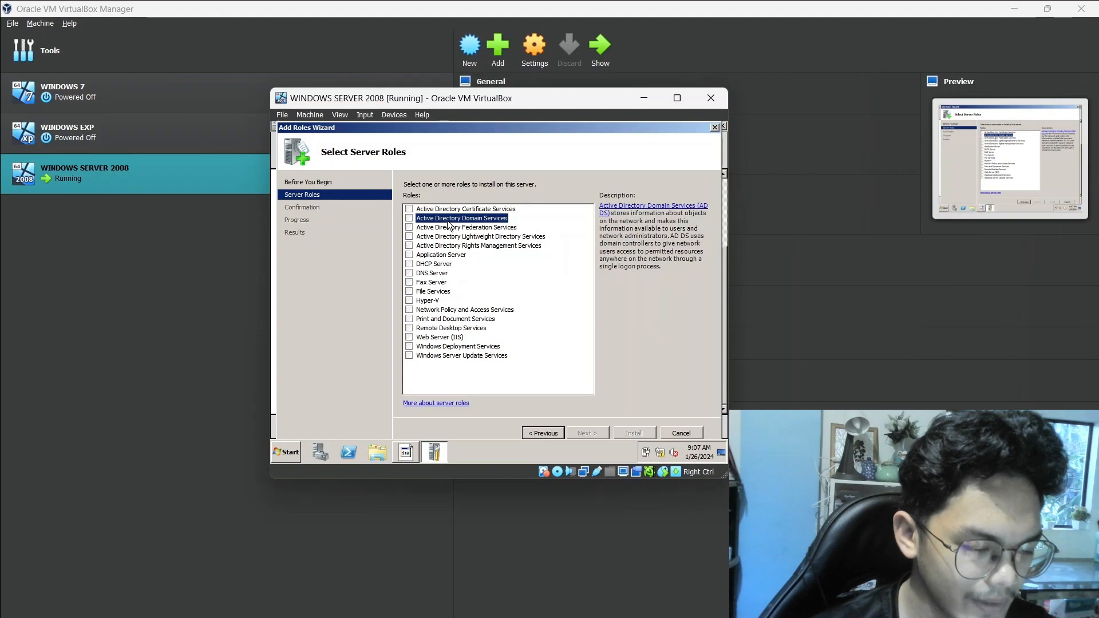
left_click(409, 218)
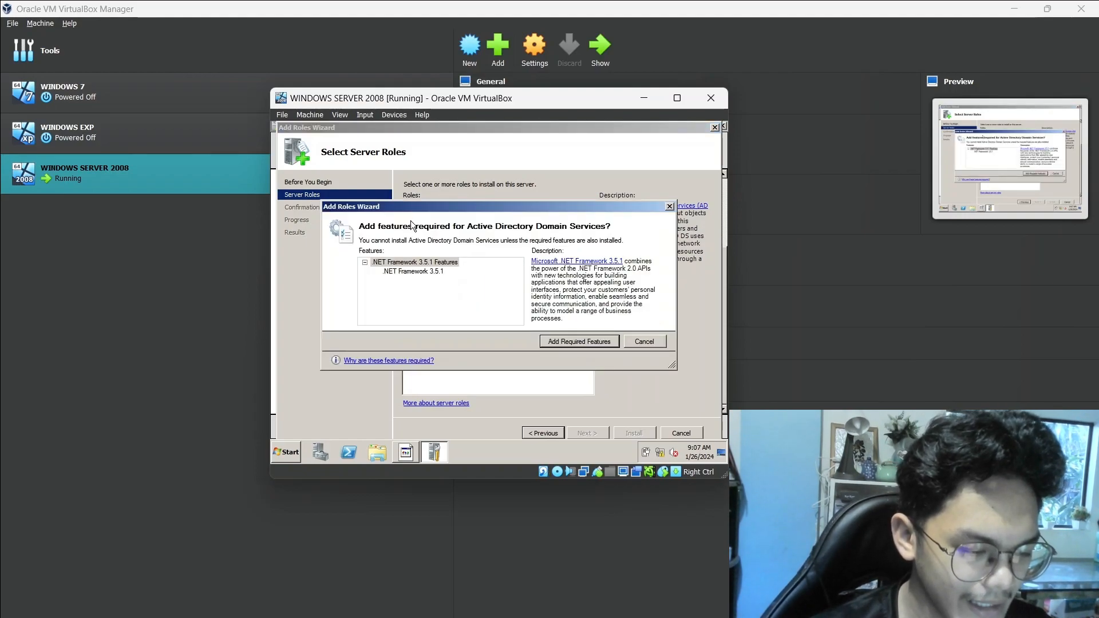
left_click(609, 346)
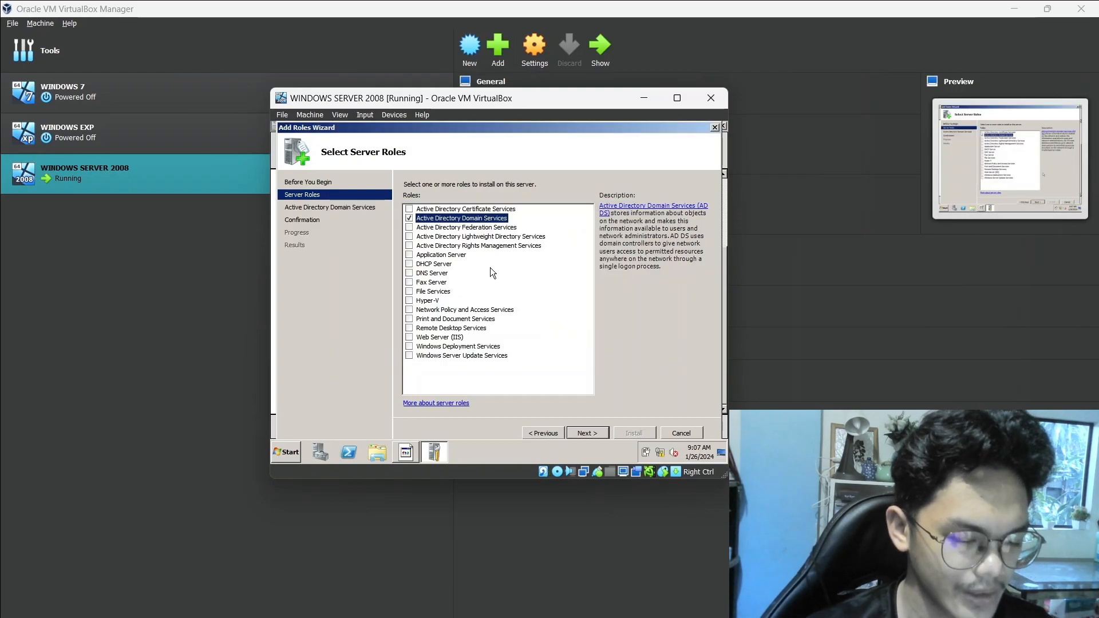
Confirm the selections and install the Active Directory Domain Services role
left_click(591, 434)
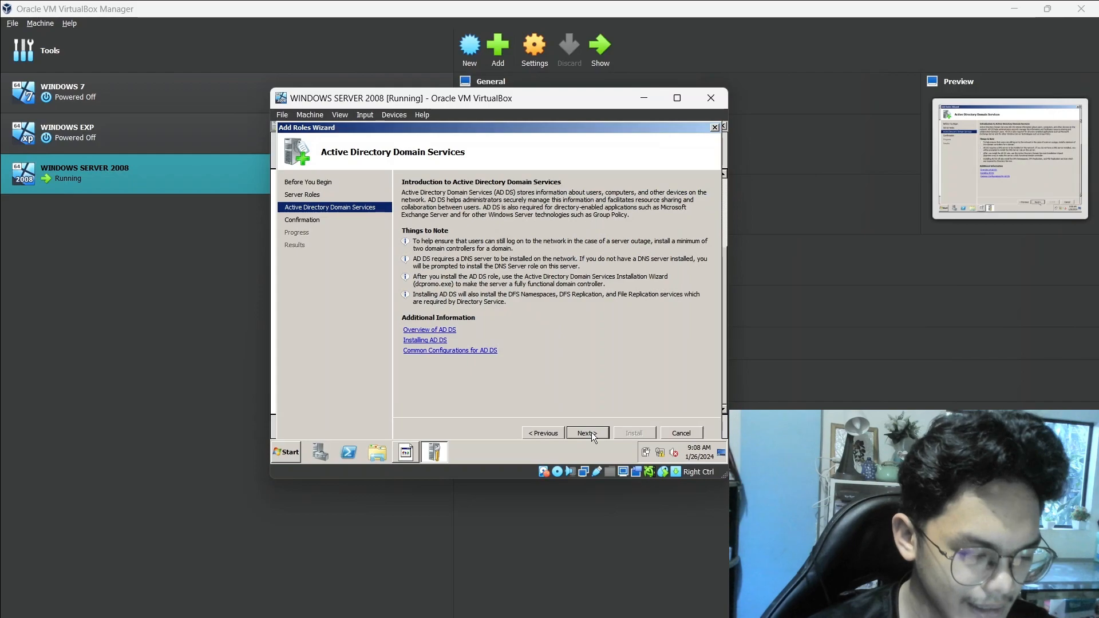
left_click(591, 435)
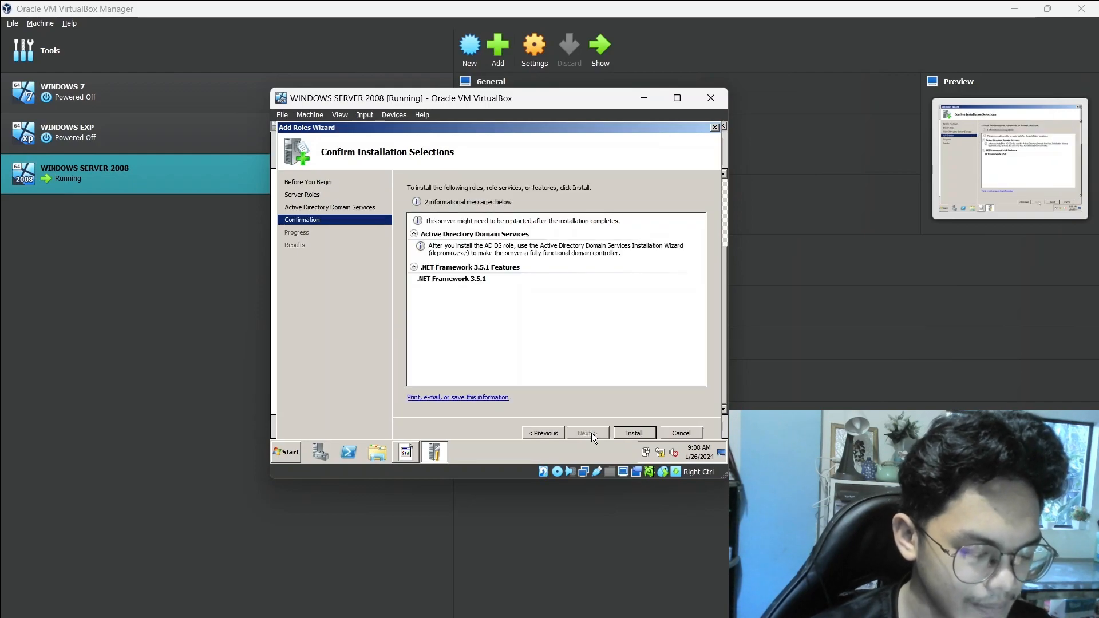
left_click(634, 434)
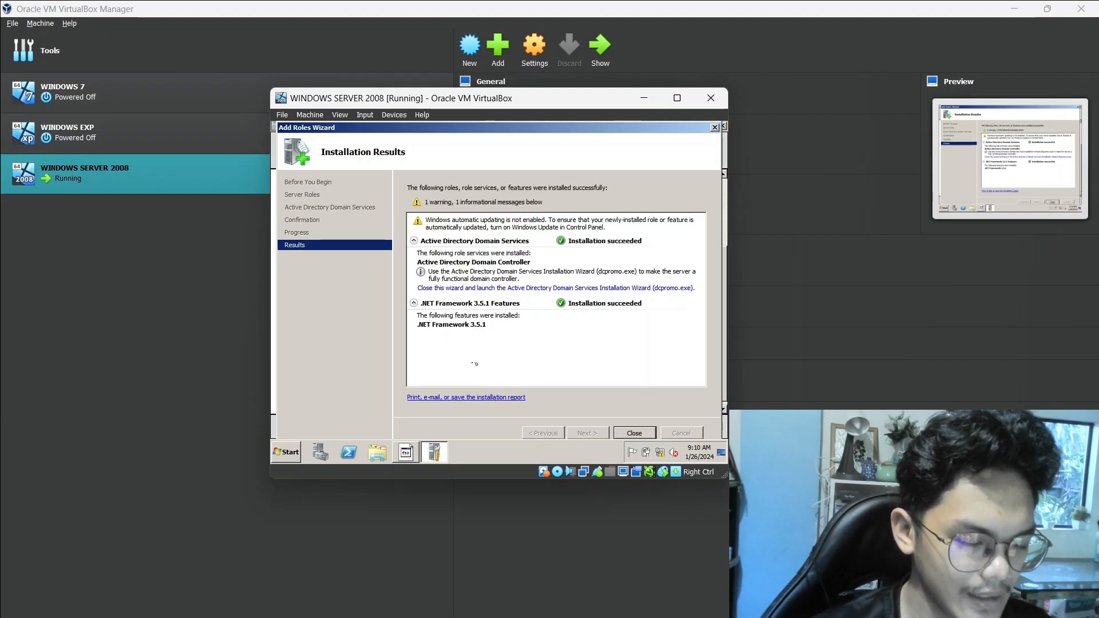
Launch the Active Directory Domain Services Installation Wizard, keep the computer name, and choose to create a new domain in a new forest
left_click(468, 288)
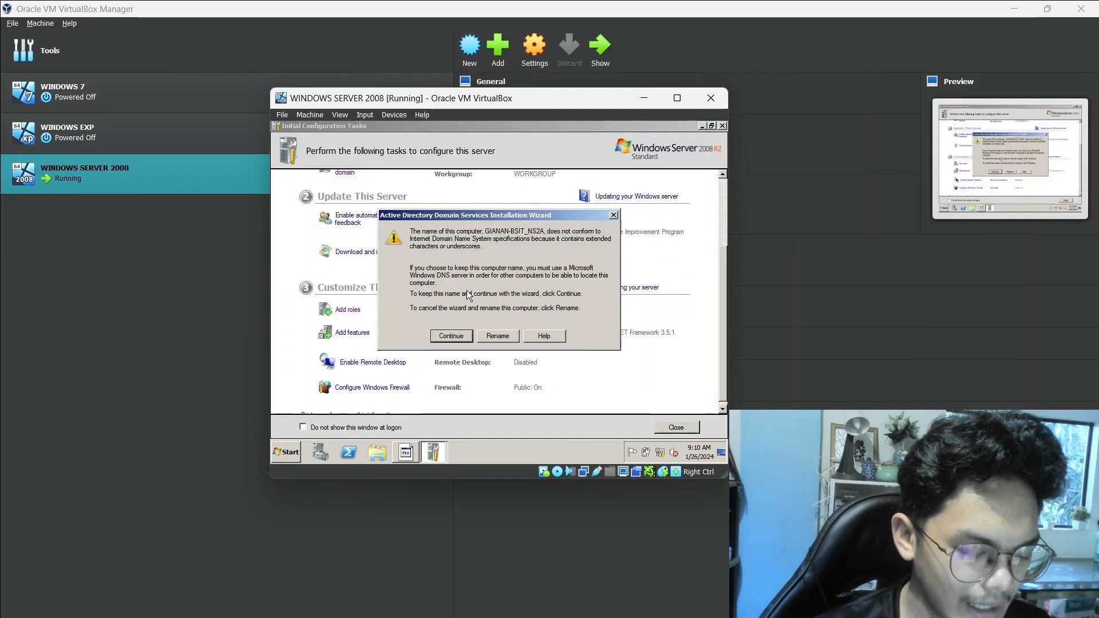
left_click(460, 335)
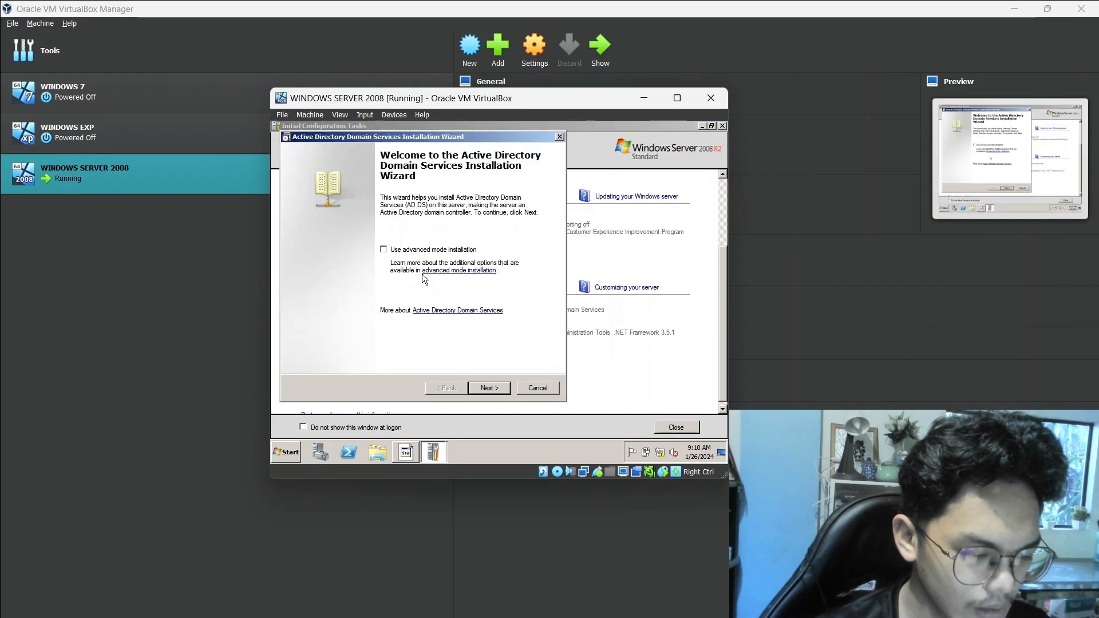
left_click(490, 387)
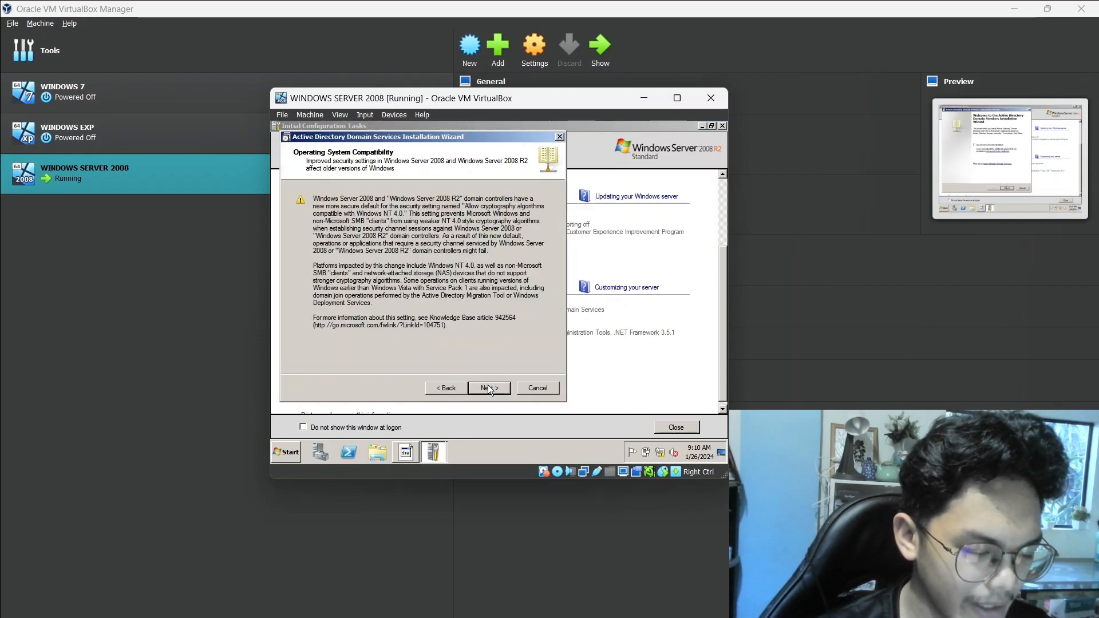
left_click(490, 387)
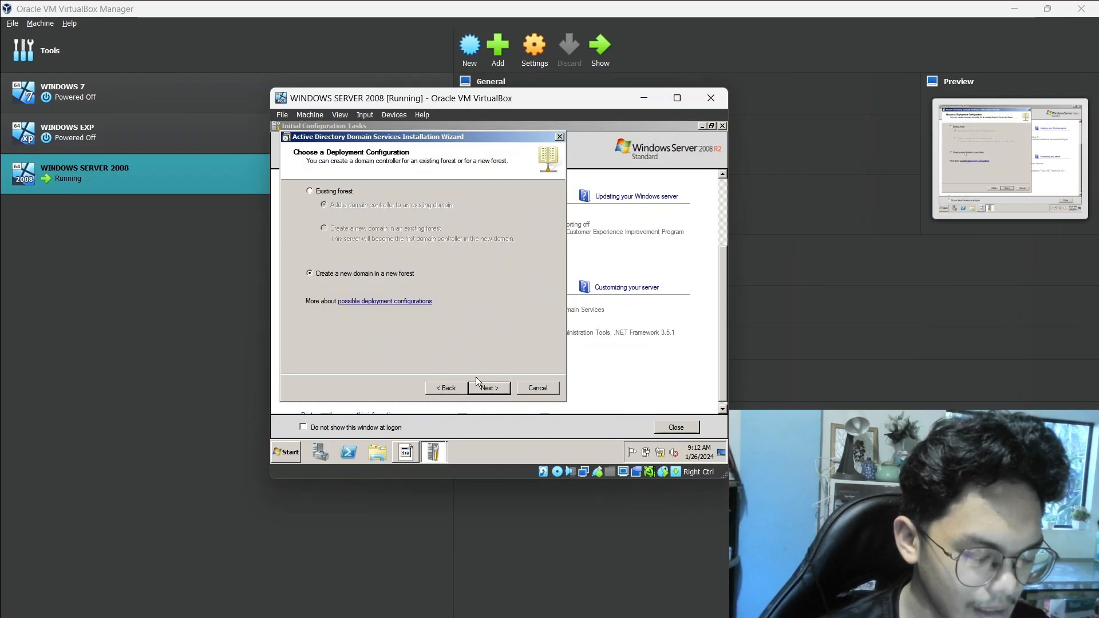
left_click(480, 383)
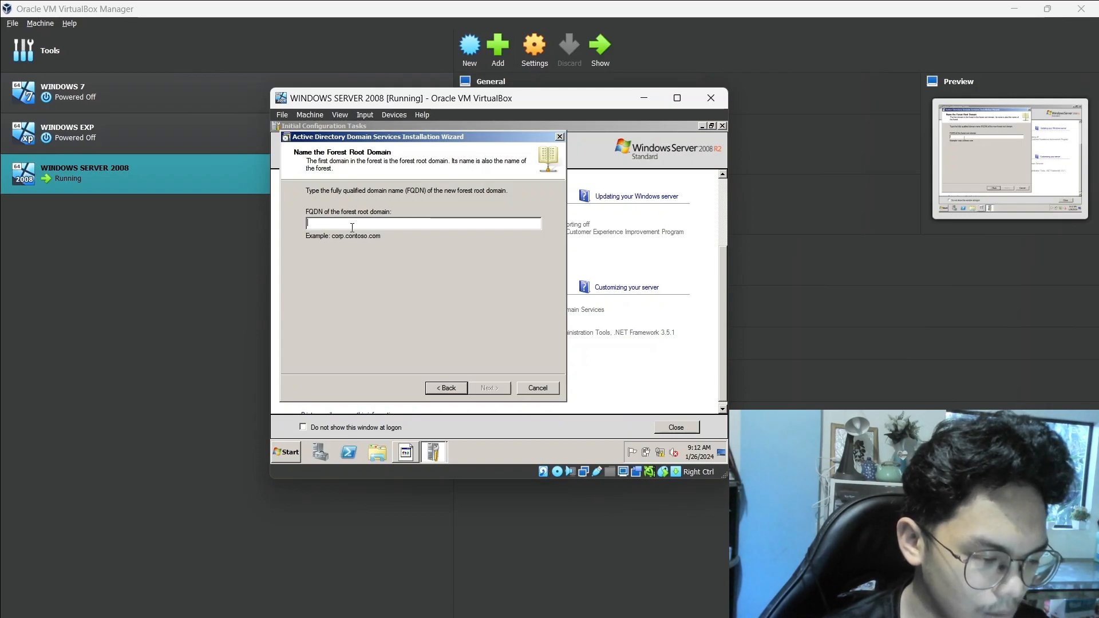
Name the forest root domain bsit-ns2a.com and continue to the forest functional level
type("bsit")
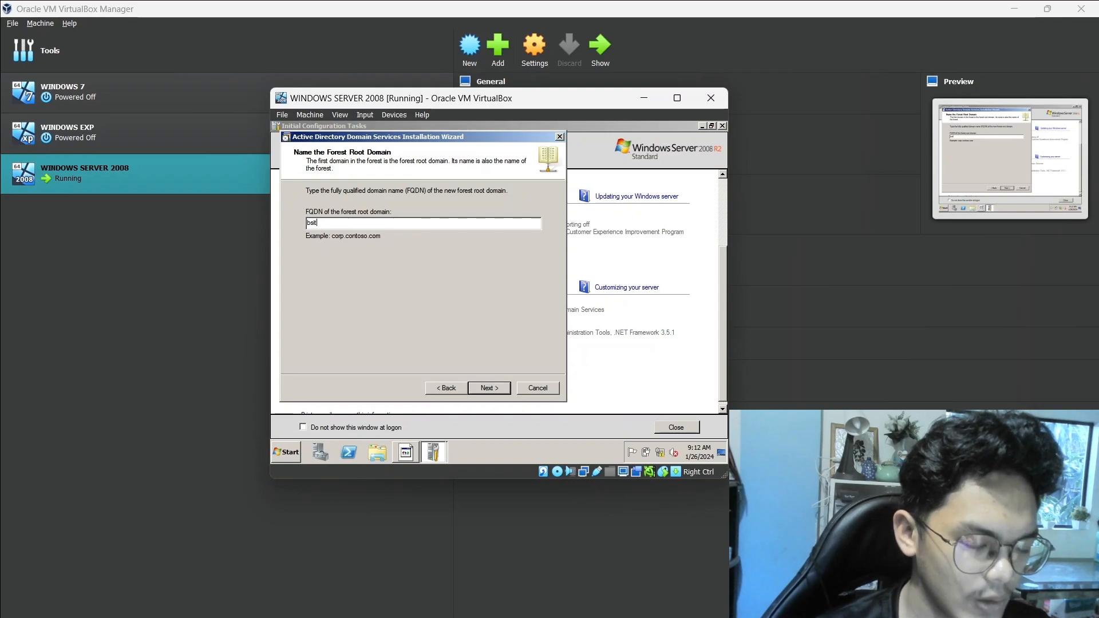
type("-ns2a.com")
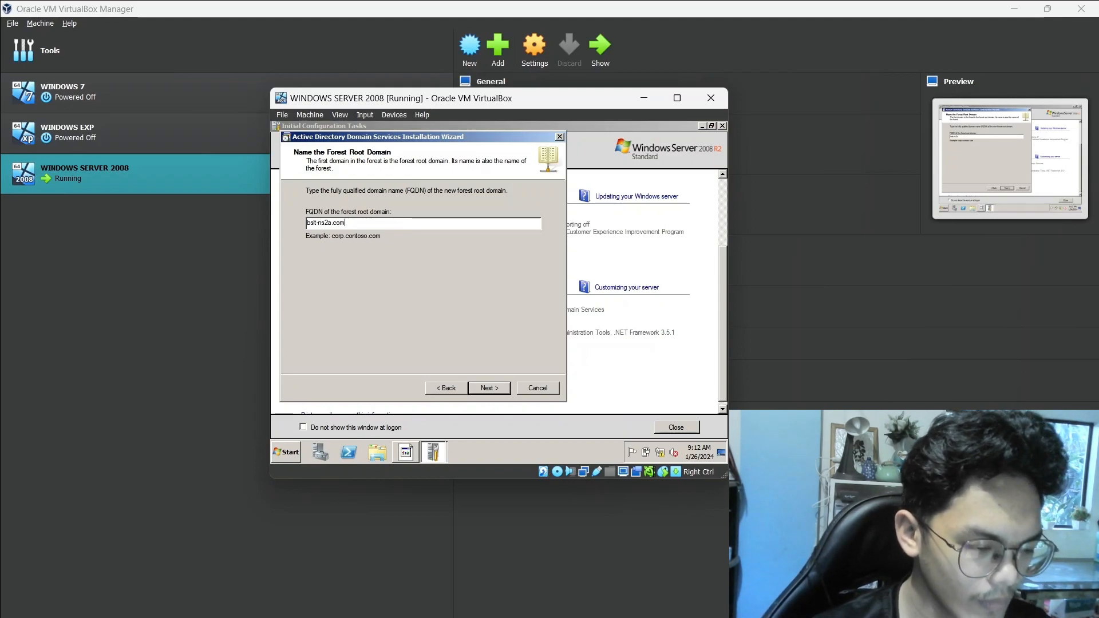
left_click(496, 389)
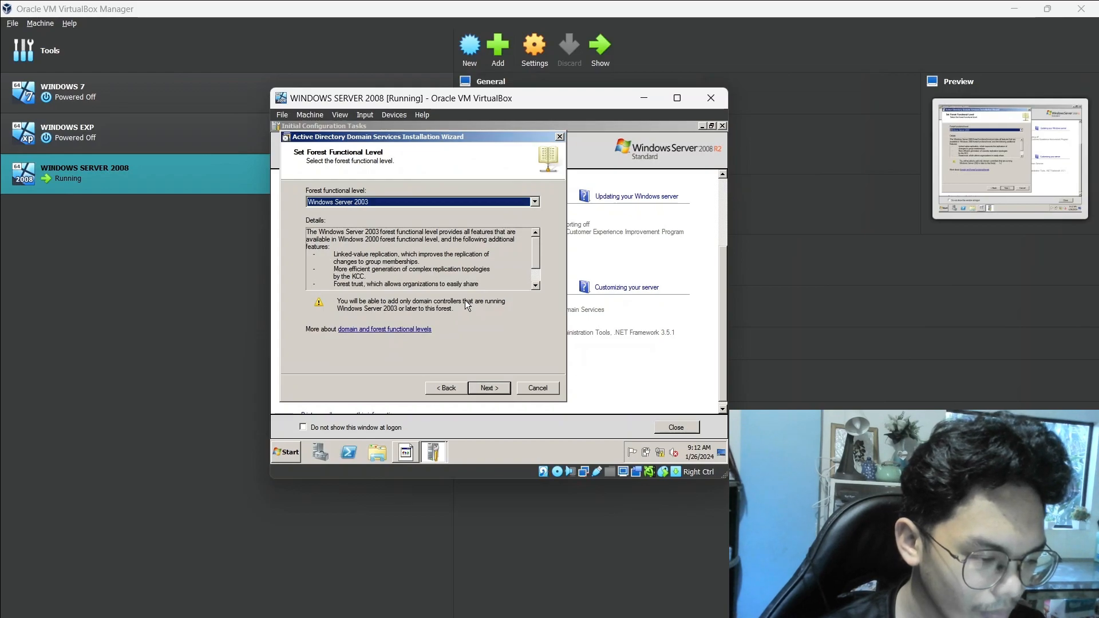
Set the forest functional level to Windows Server 2008 R2 and continue to the additional domain controller options
left_click(534, 202)
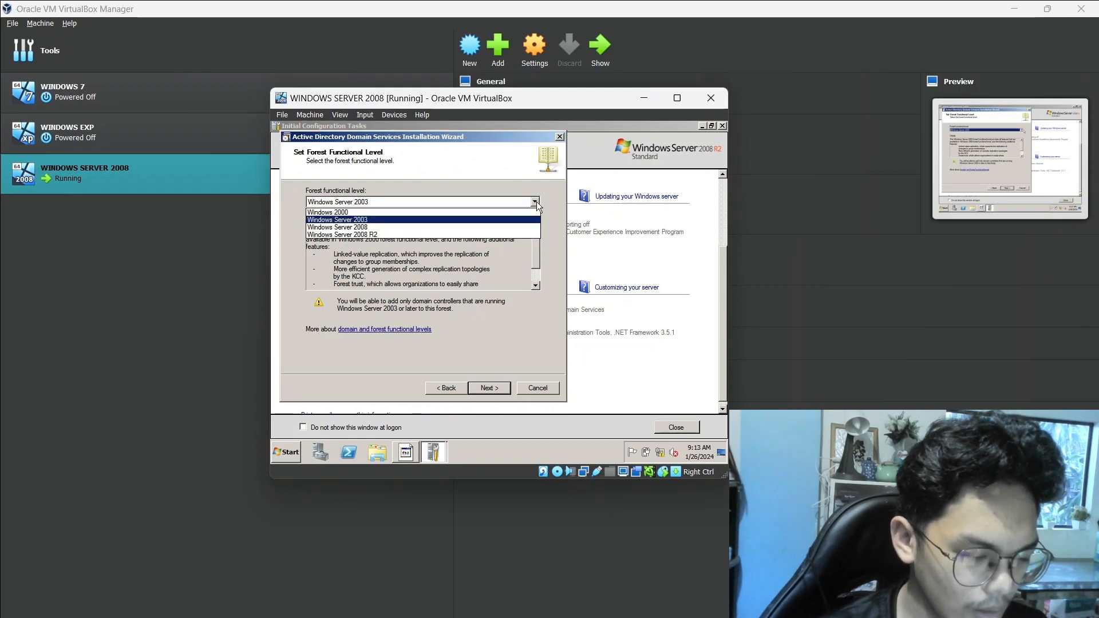
left_click(387, 232)
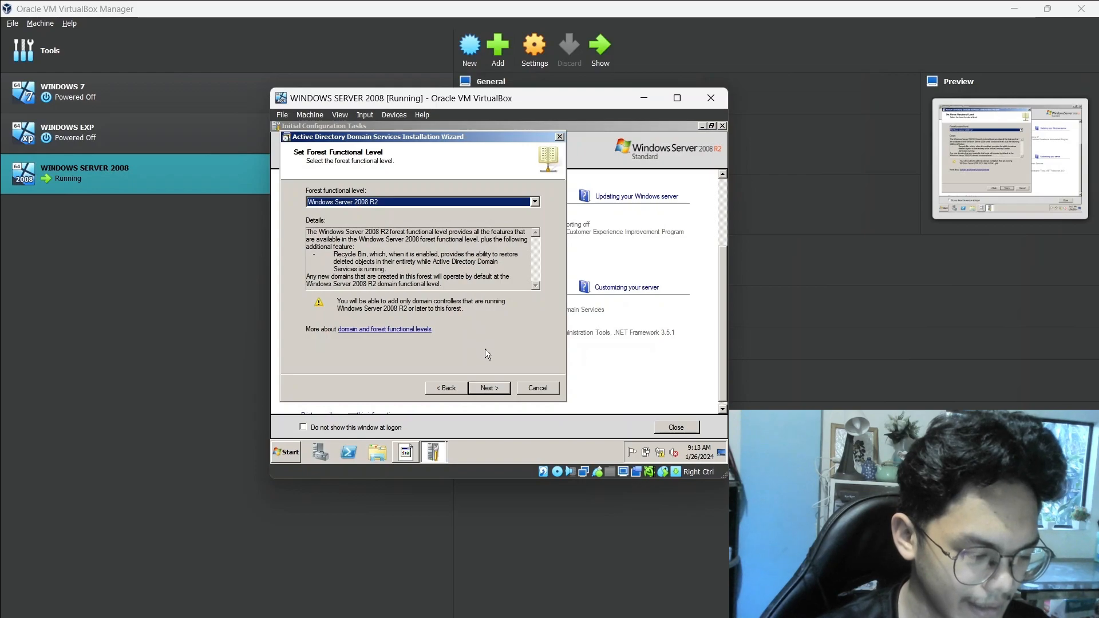
left_click(489, 388)
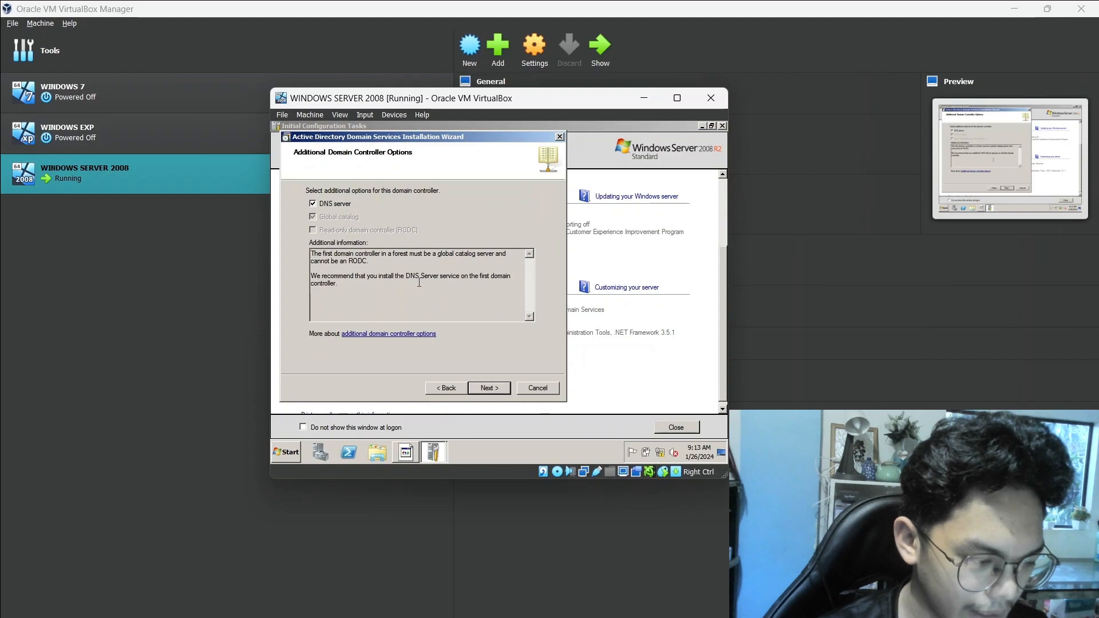
Keep the DNS server option, continue without a DNS delegation, and accept the default database, log file and SYSVOL folders
left_click(489, 388)
left_click(443, 303)
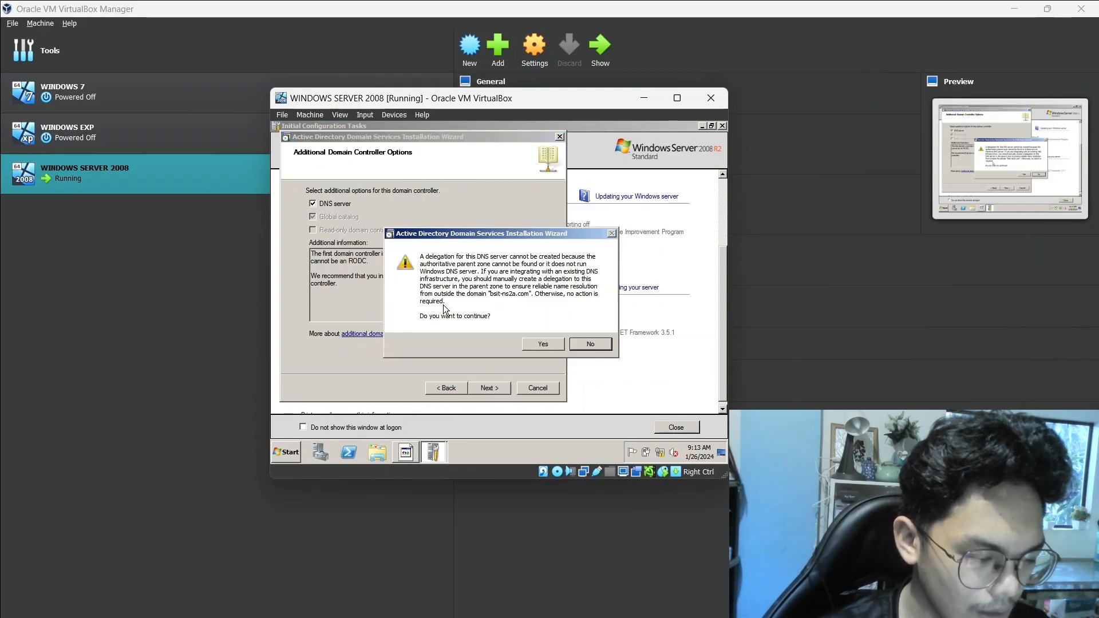
left_click(541, 344)
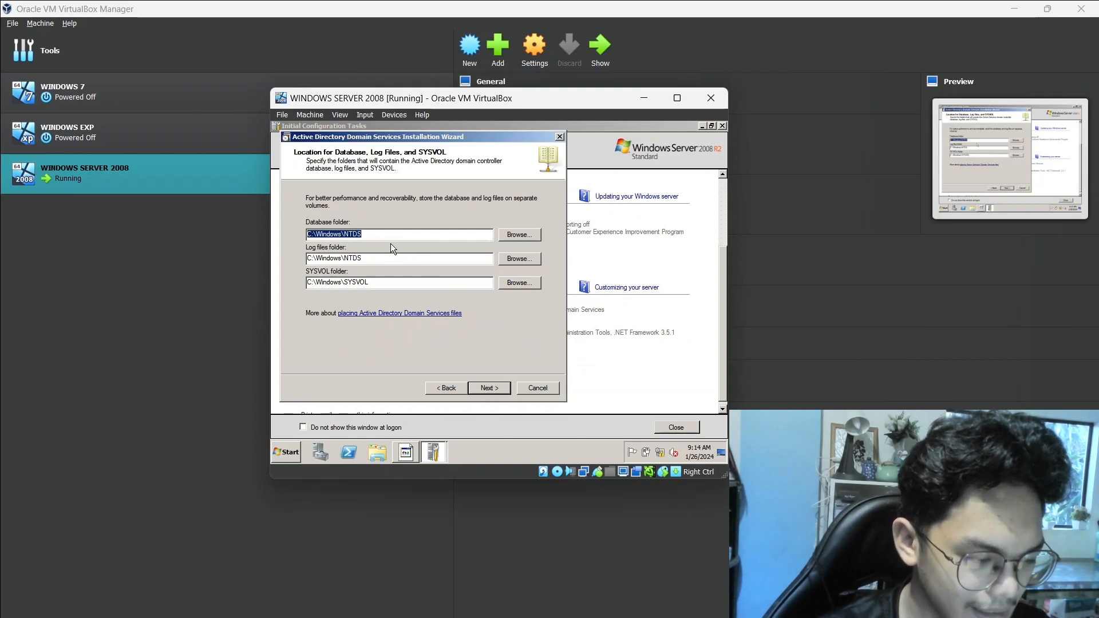
left_click(489, 389)
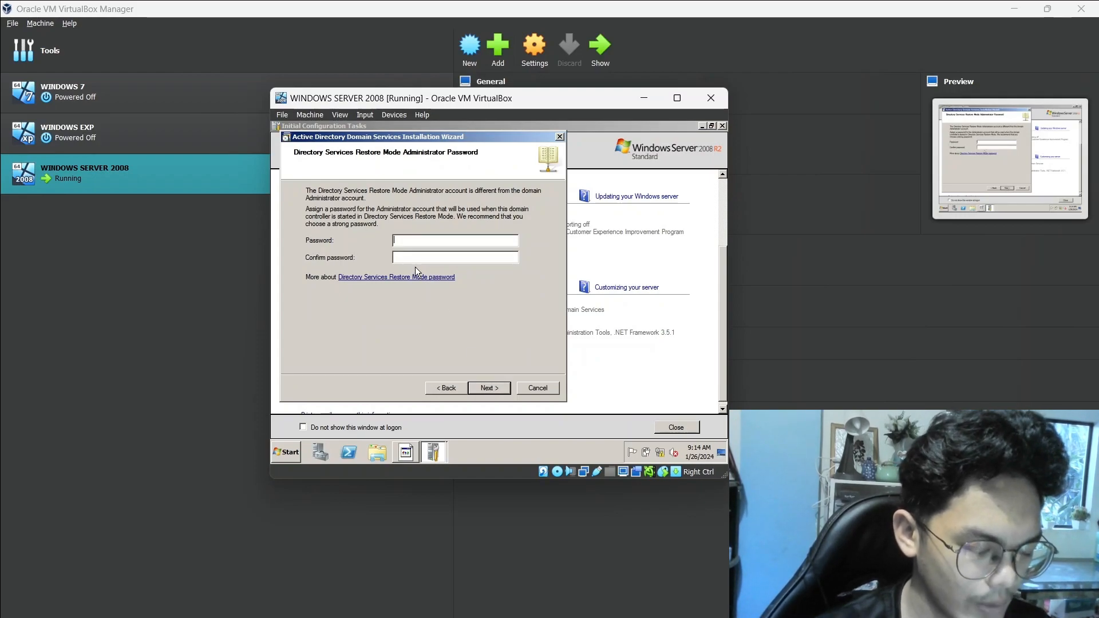
Enter and confirm the Directory Services Restore Mode administrator password, and continue to the summary
type("•••••••")
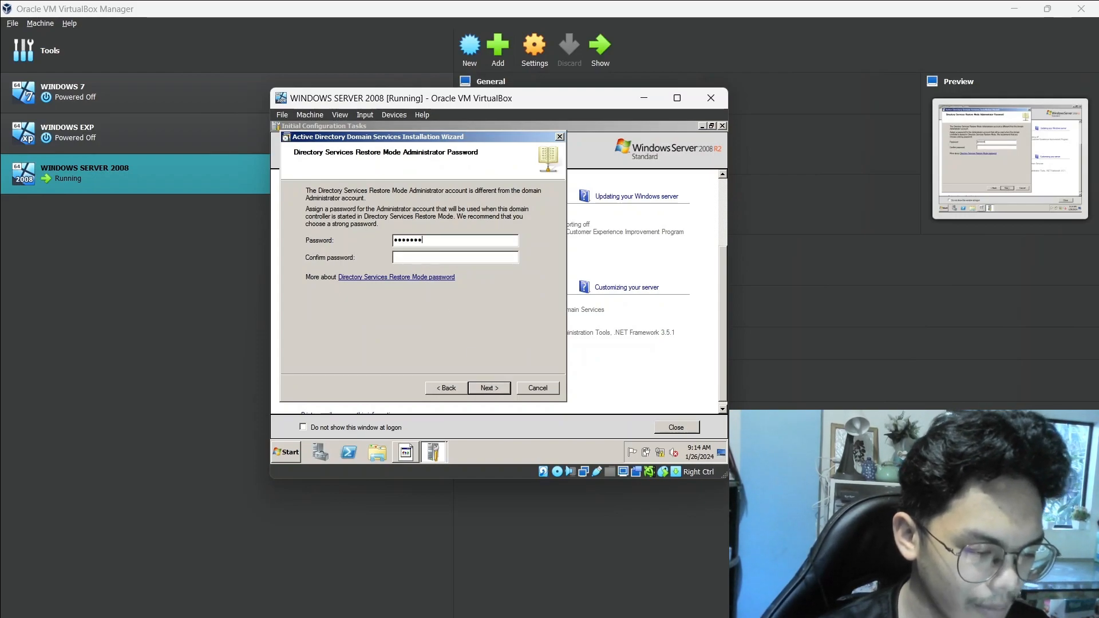
type("••••")
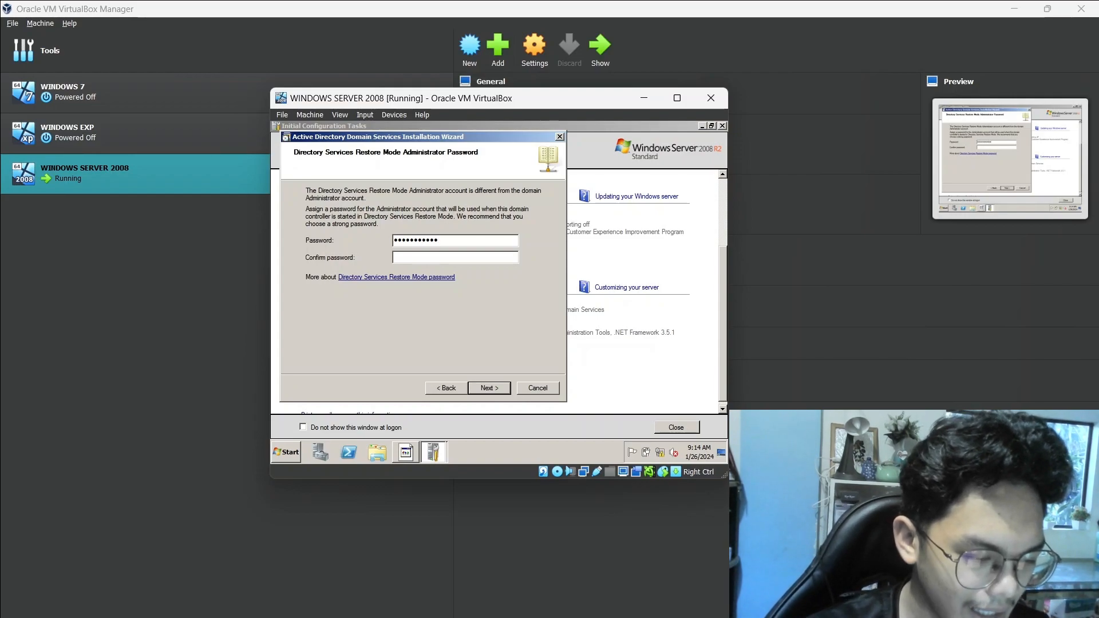
key("Tab")
type("•••••••••")
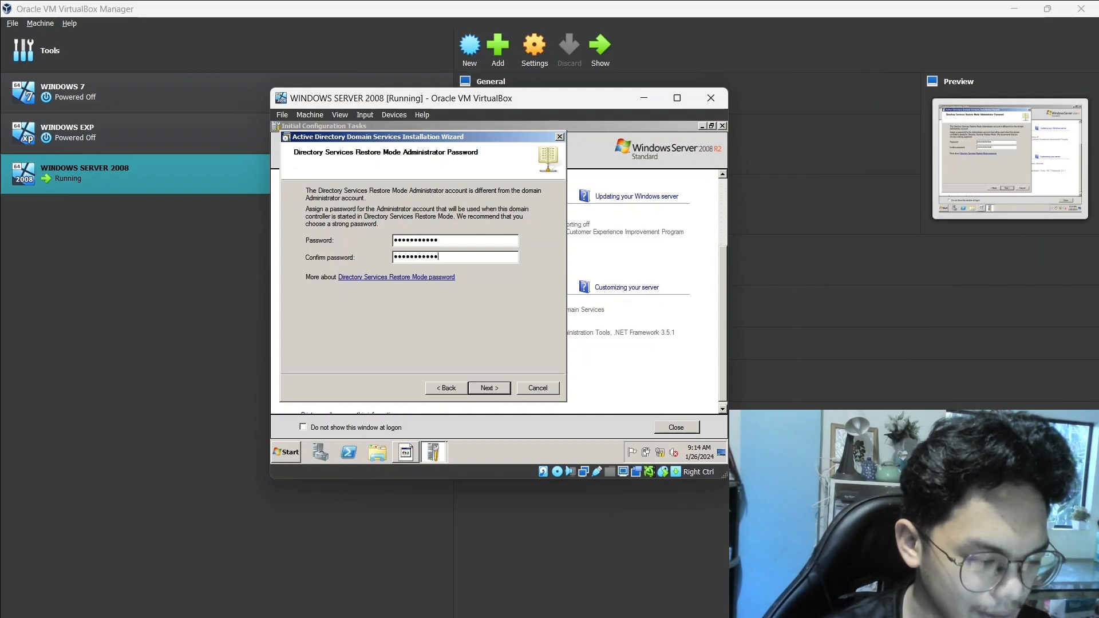
left_click(489, 386)
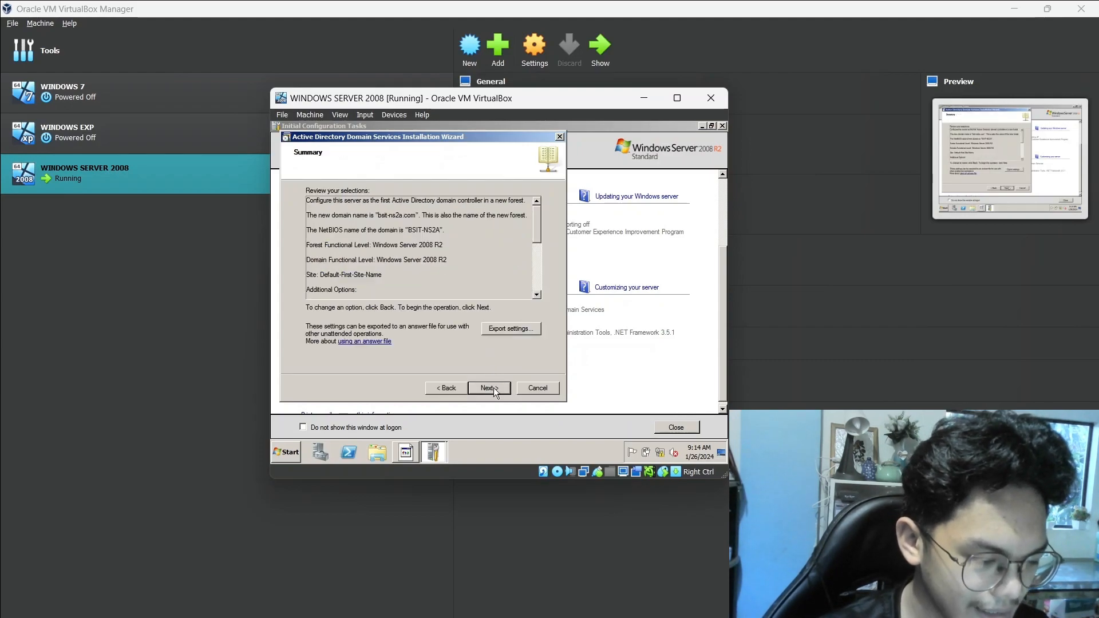
Run the domain controller installation with the reviewed selections, finish the wizard, and restart the server
left_click(494, 388)
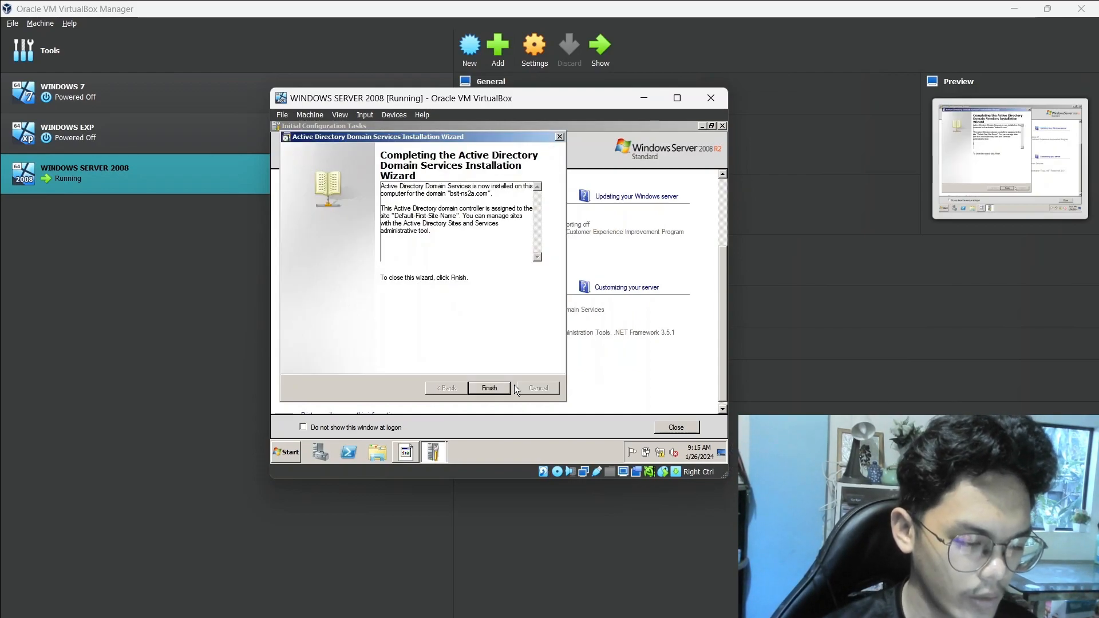
left_click(495, 388)
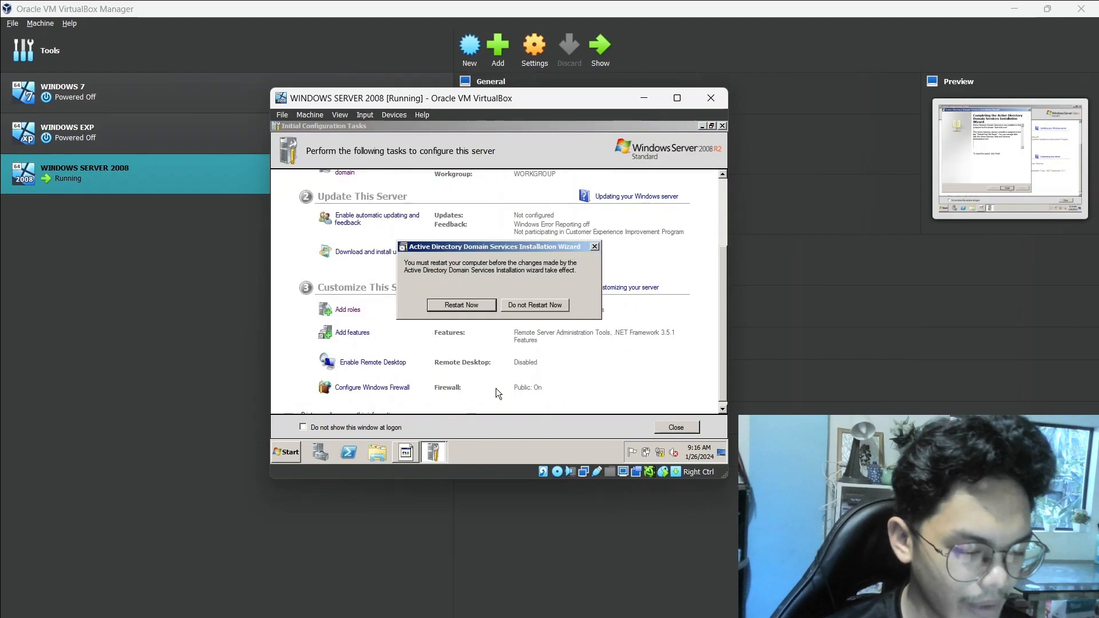
left_click(461, 305)
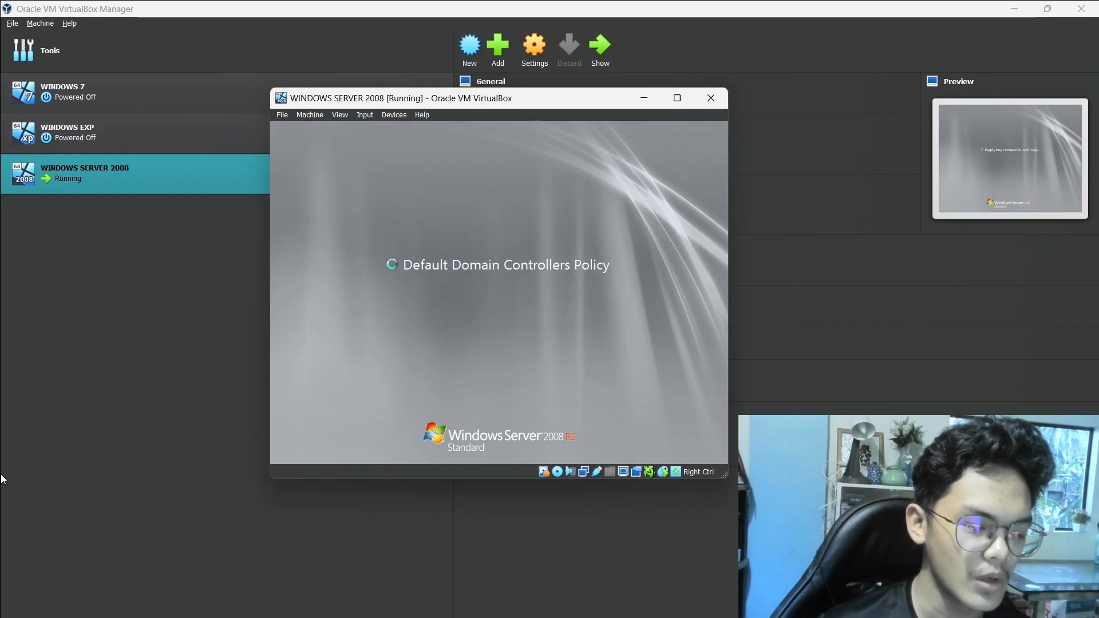
Send the Ctrl-Alt-Del sequence to the virtual machine and log on to the domain with the Administrator account password
left_click(365, 114)
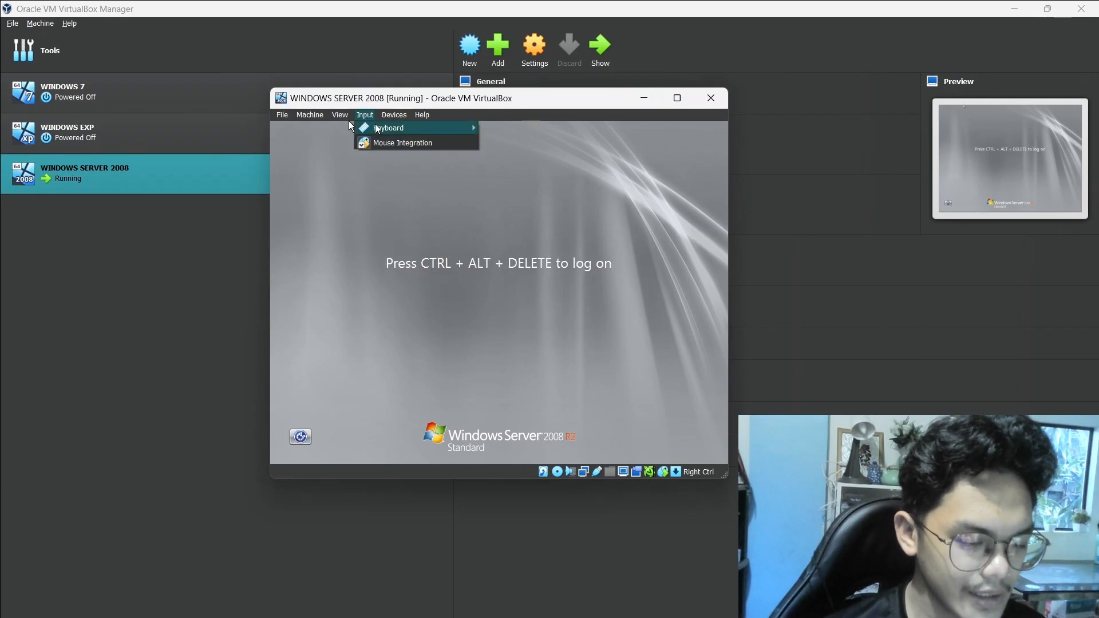
mouse_move(383, 131)
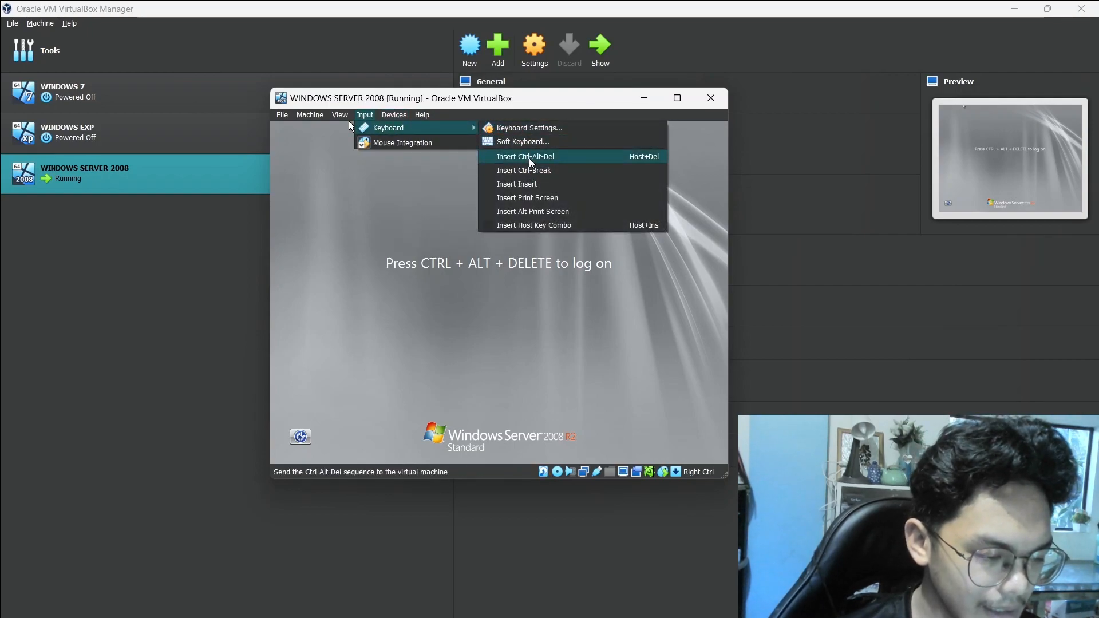
left_click(550, 157)
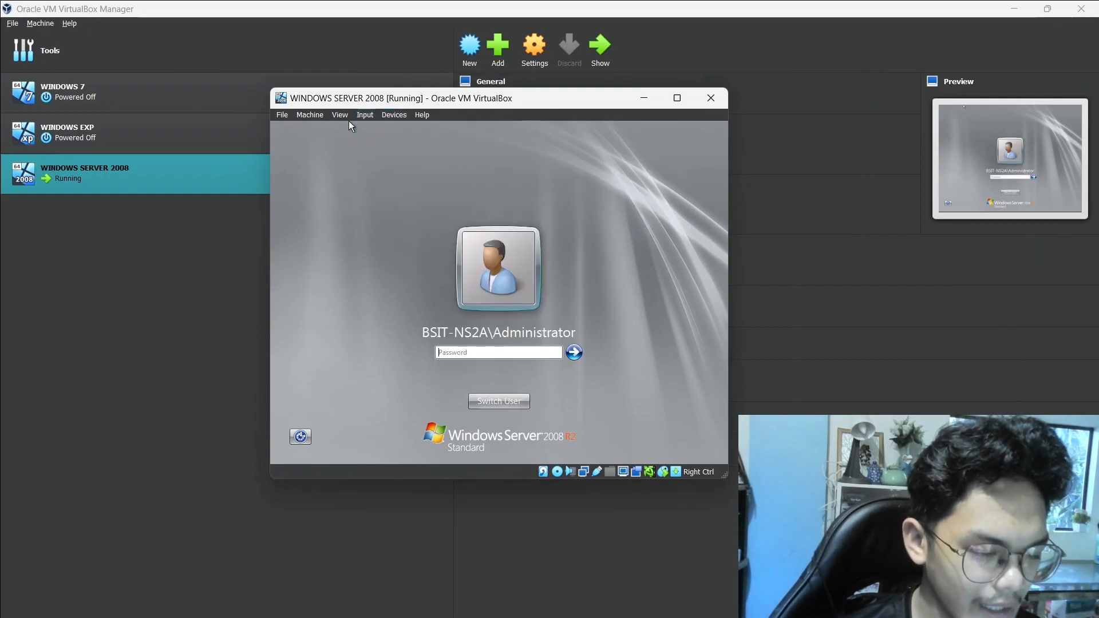
type("P")
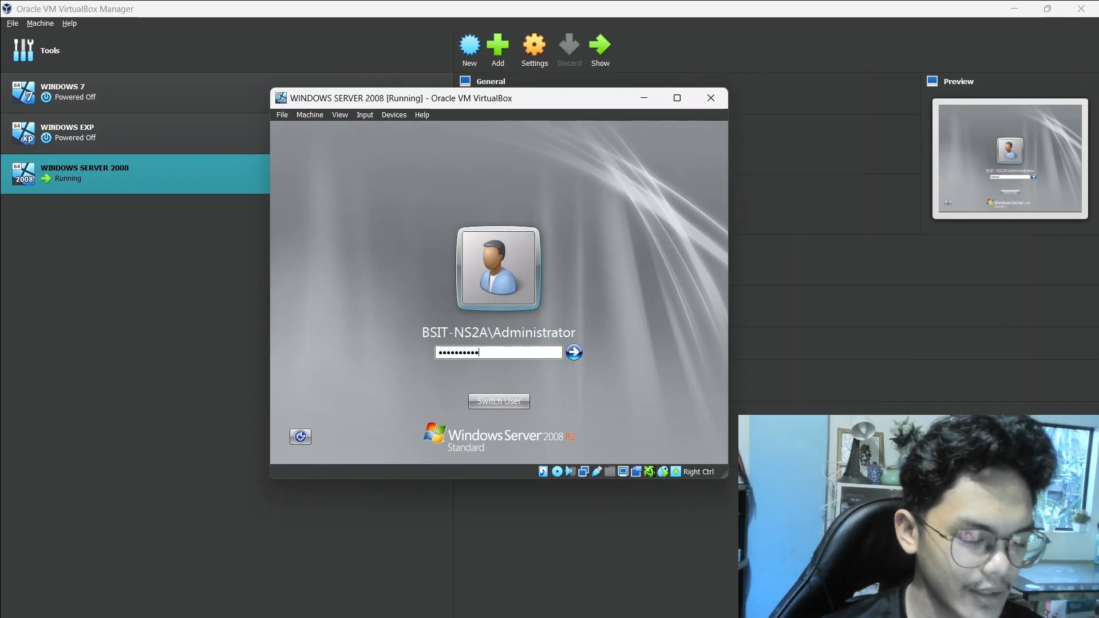
key("Return")
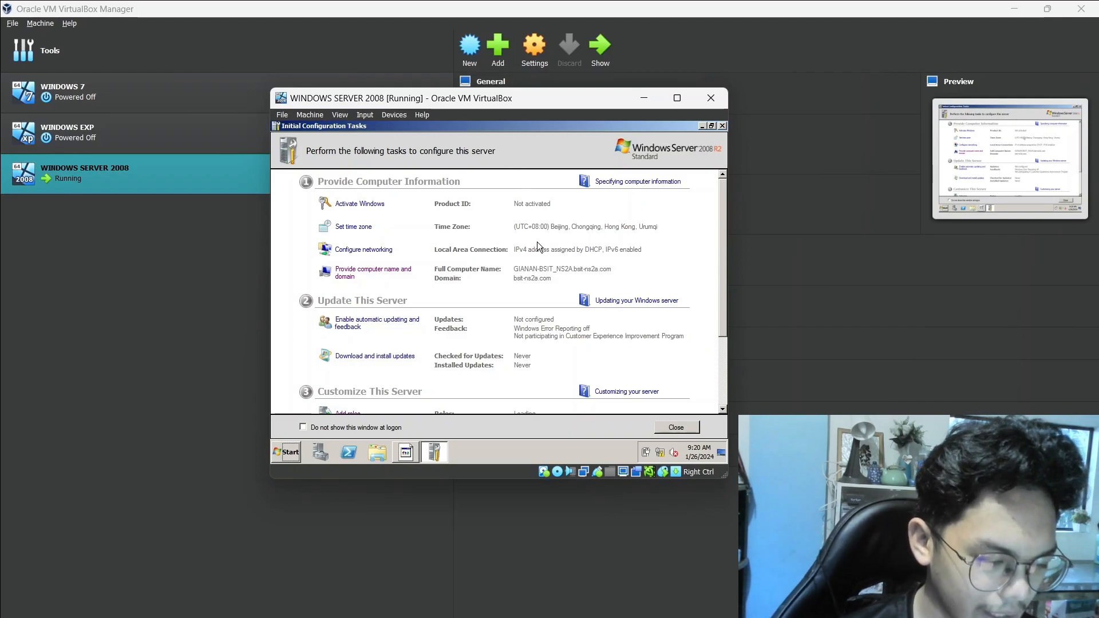
Open the Internet Protocol Version 4 (TCP/IPv4) properties of the Local Area Connection from the networking configuration task
scroll(524, 251, "down", 3)
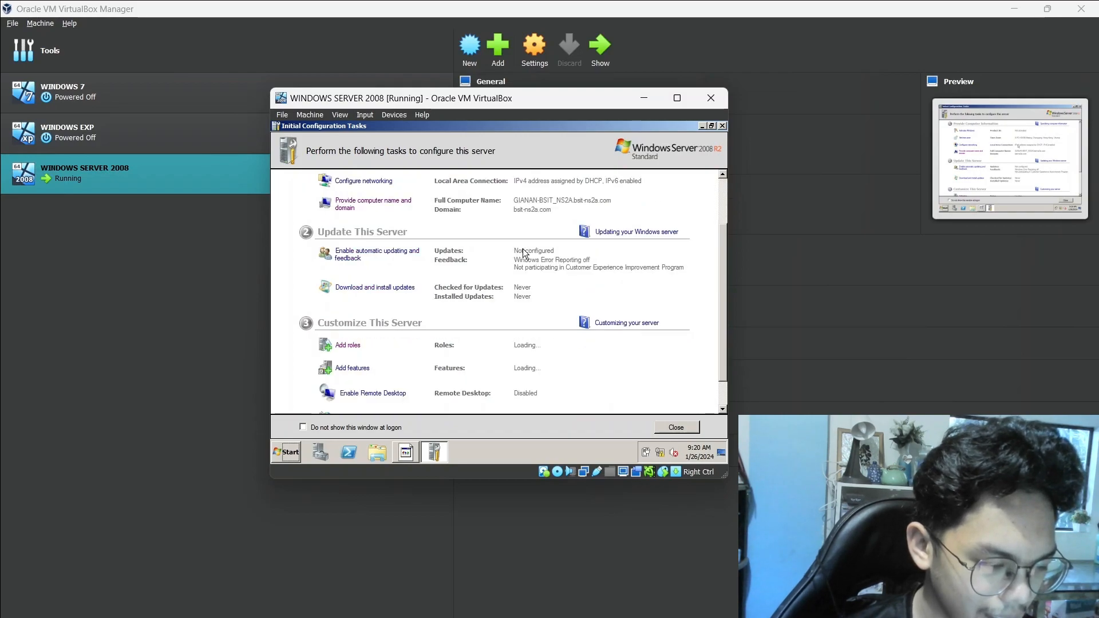
scroll(524, 251, "down", 2)
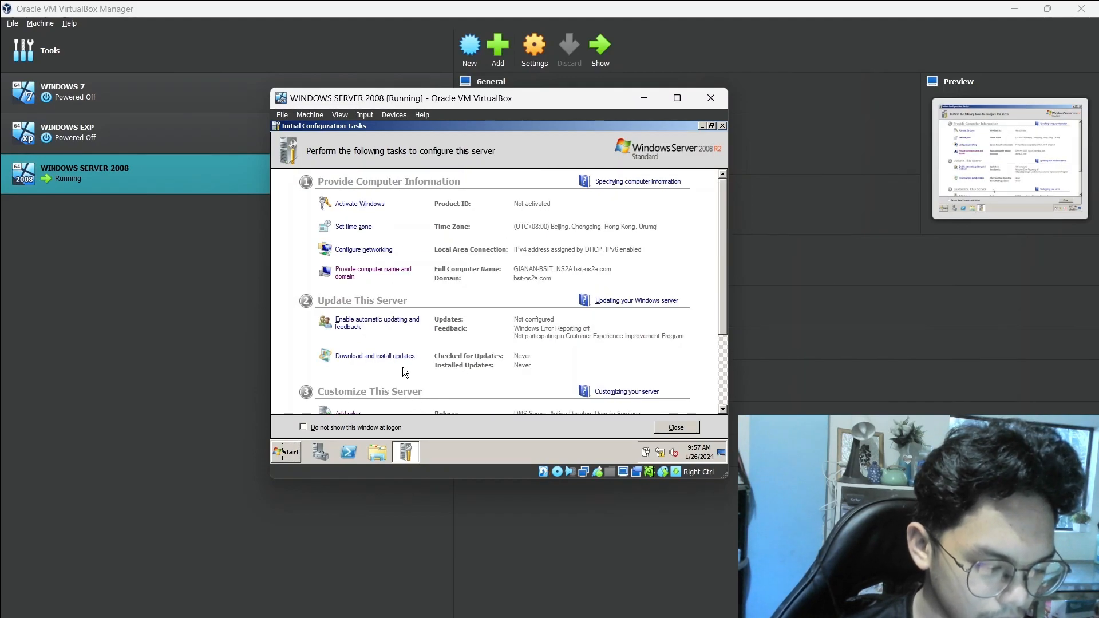
left_click(377, 251)
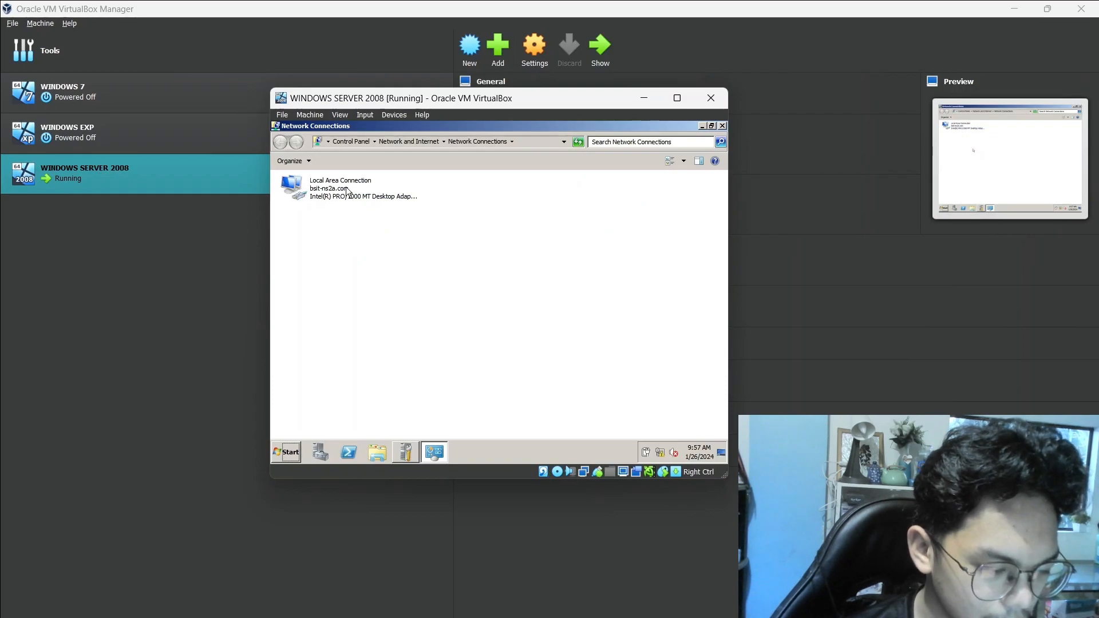
left_click(346, 186)
right_click(345, 187)
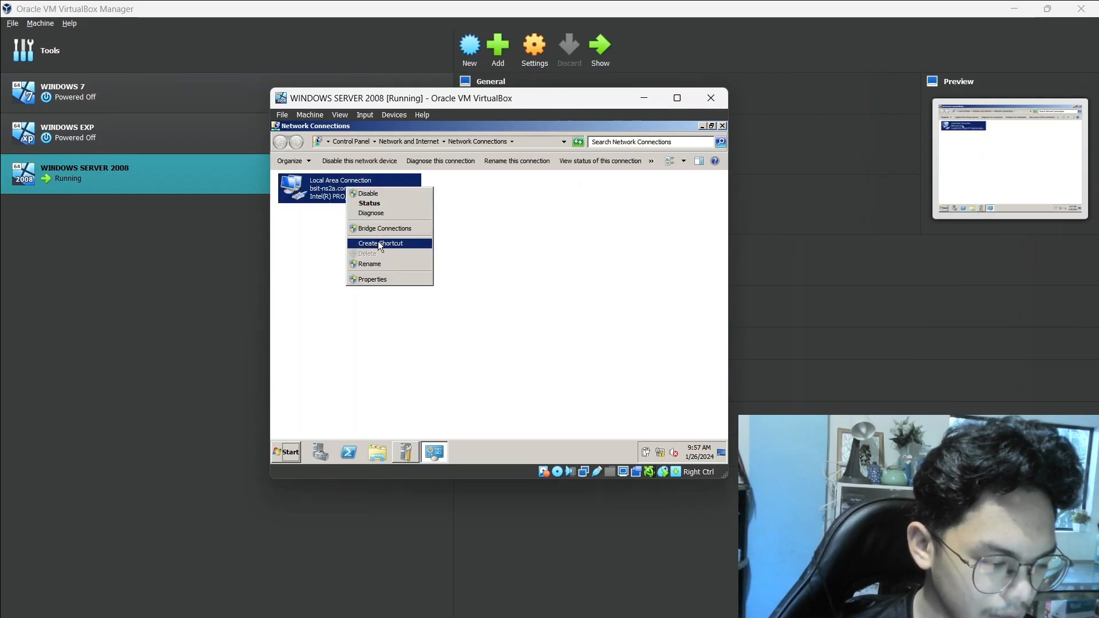
left_click(381, 279)
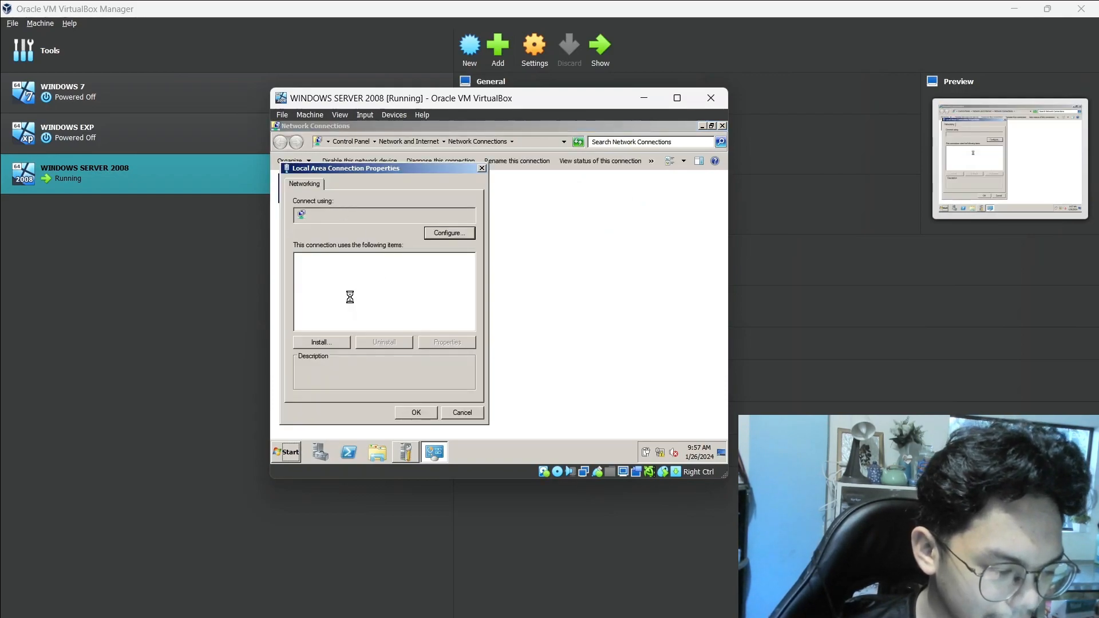
double_click(366, 298)
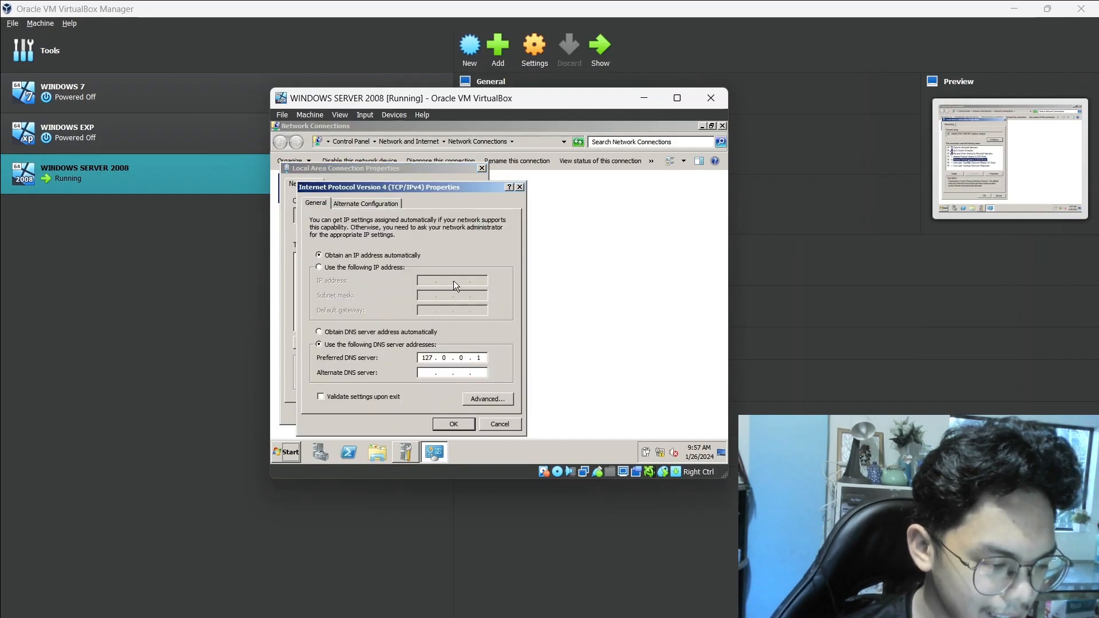
Switch the connection to a static IP address and enter 10.0.2.15
left_click(370, 267)
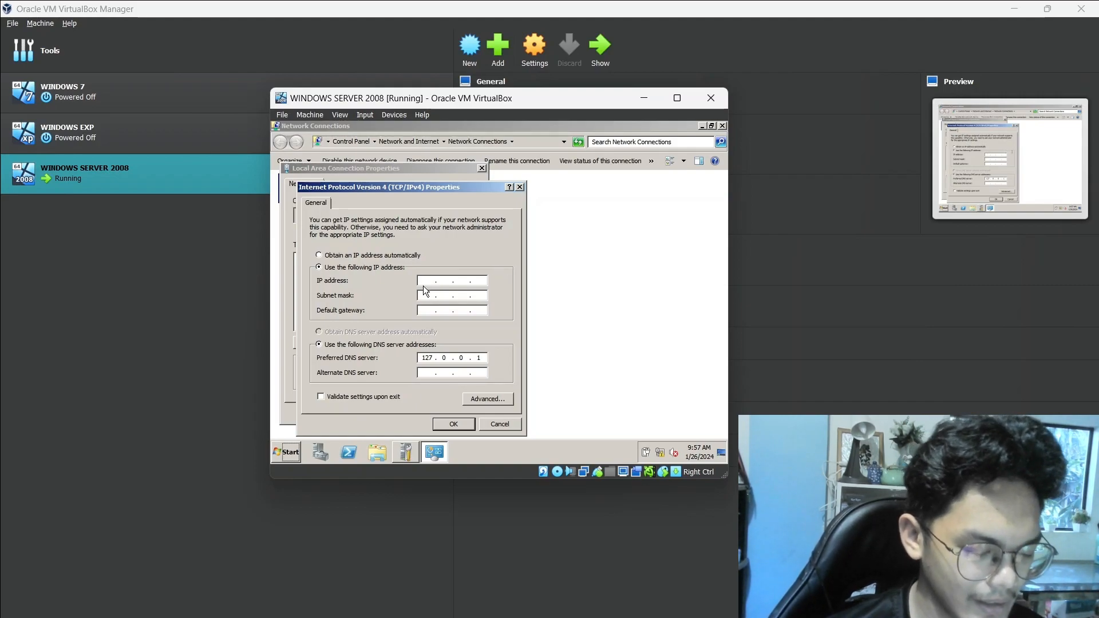
type("10.0")
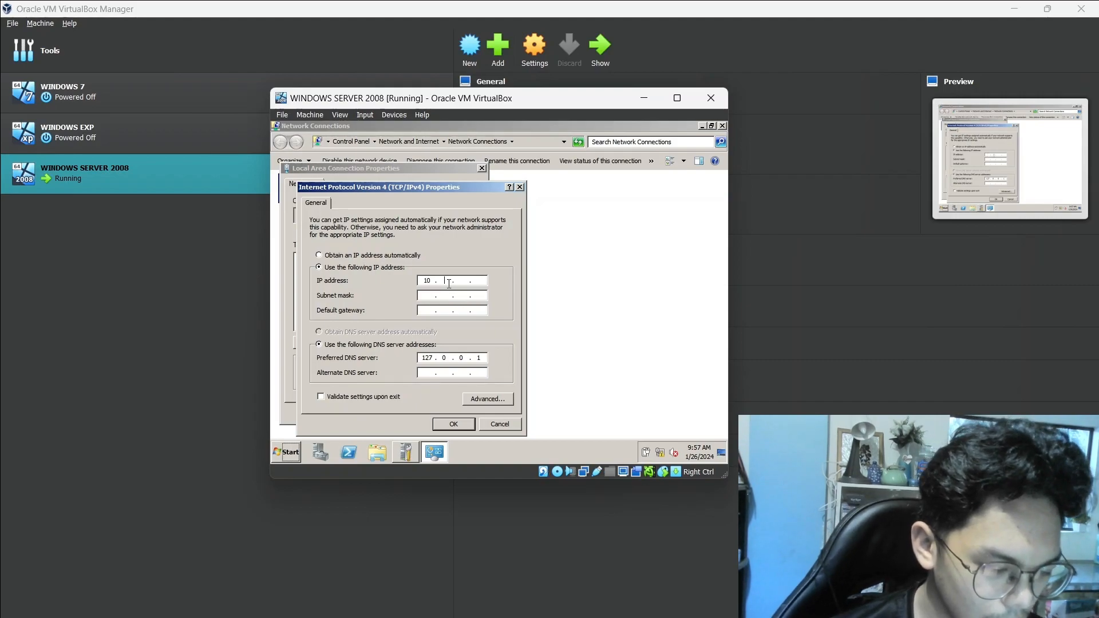
type(".2.15")
Set the subnet mask to 255.255.255.0 and the default gateway to 10.0.2.2
left_click(429, 296)
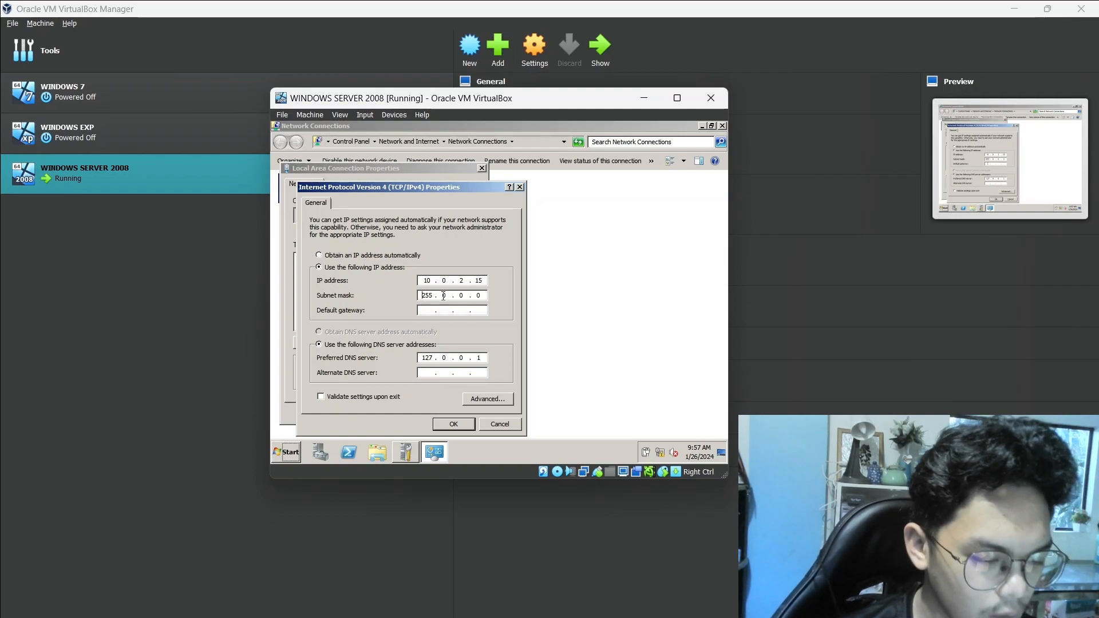
double_click(446, 296)
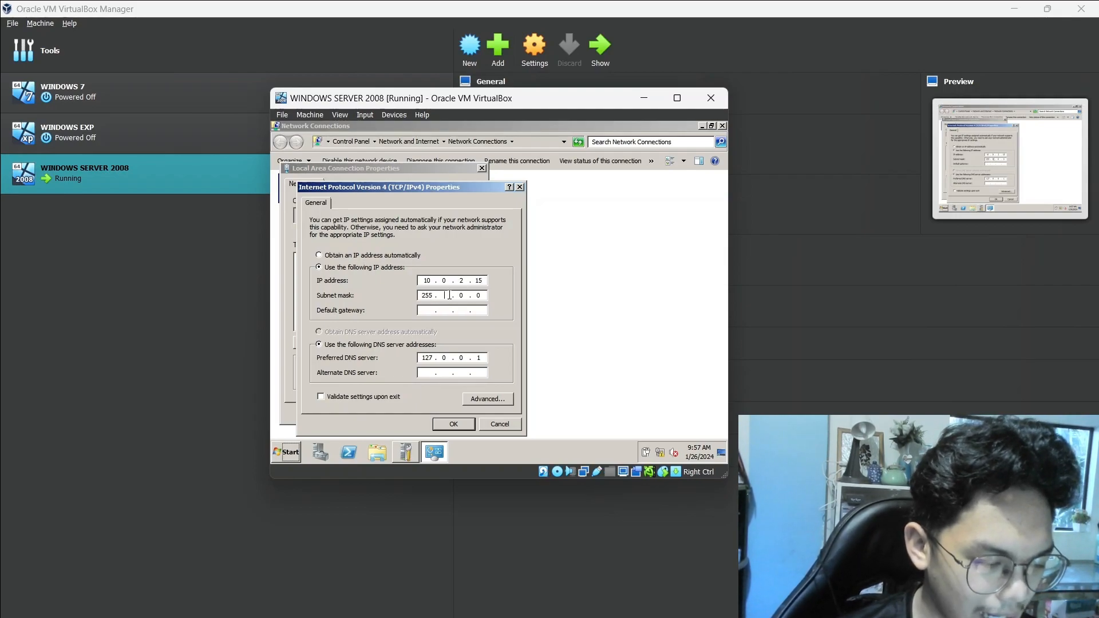
type("255 . 255 . 255")
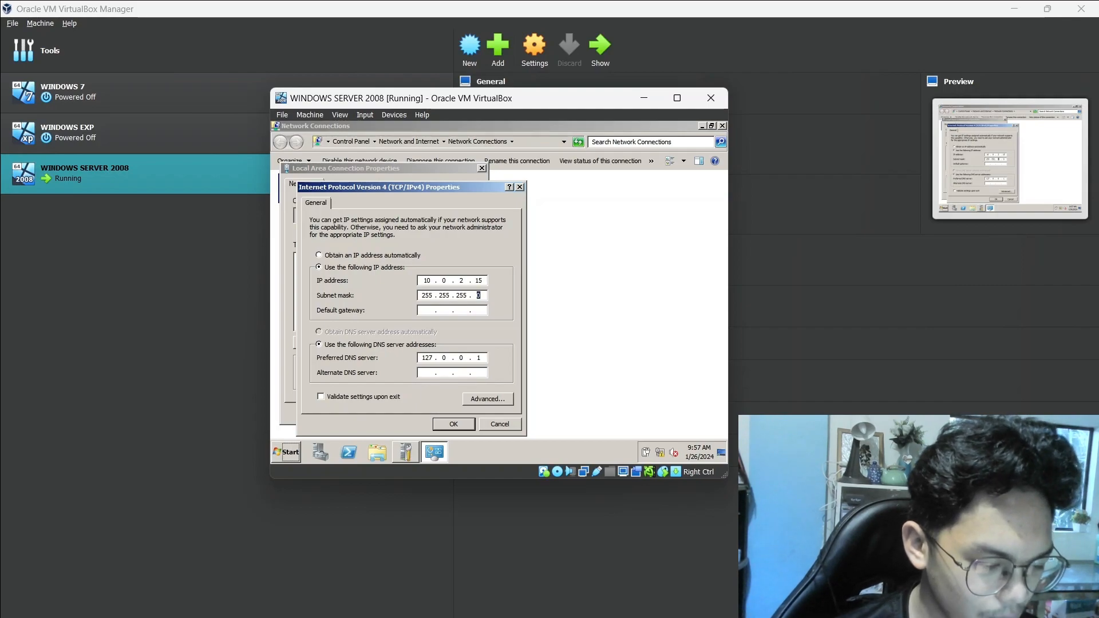
left_click(424, 310)
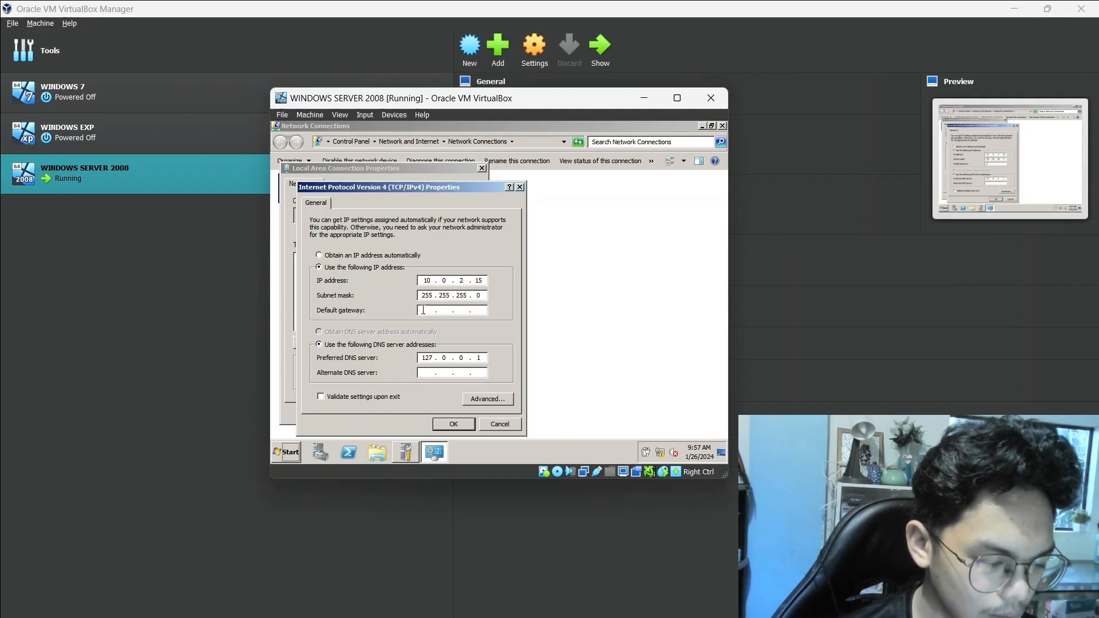
type("10 . 0 . 2 . 2")
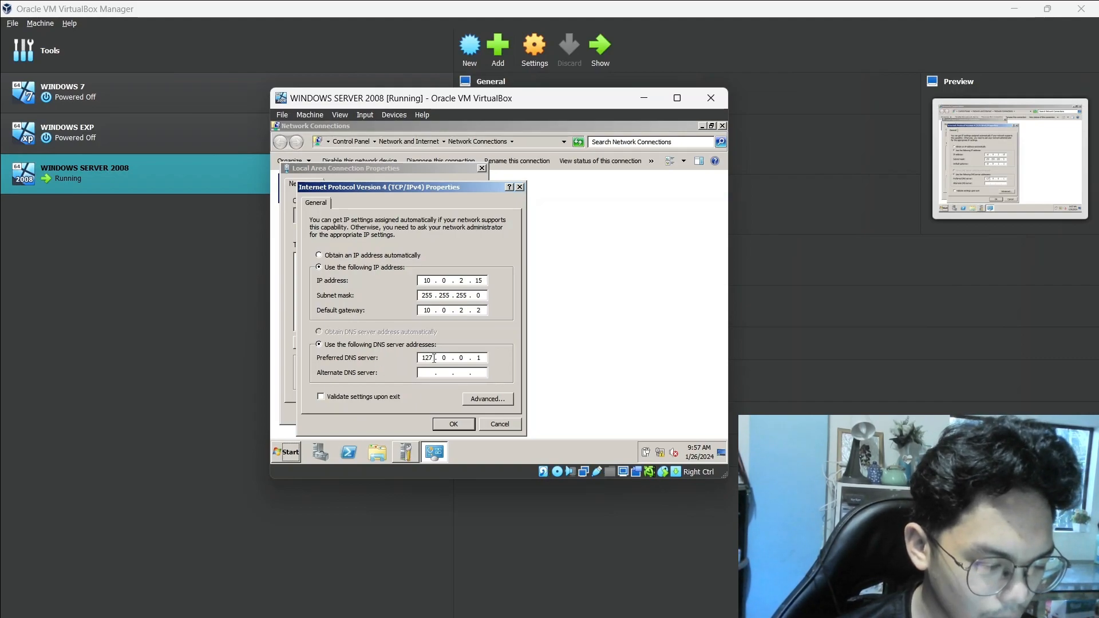
Replace the preferred DNS server address with 192.168.2.1
key("BackSpace")
key("BackSpace")
key("BackSpace")
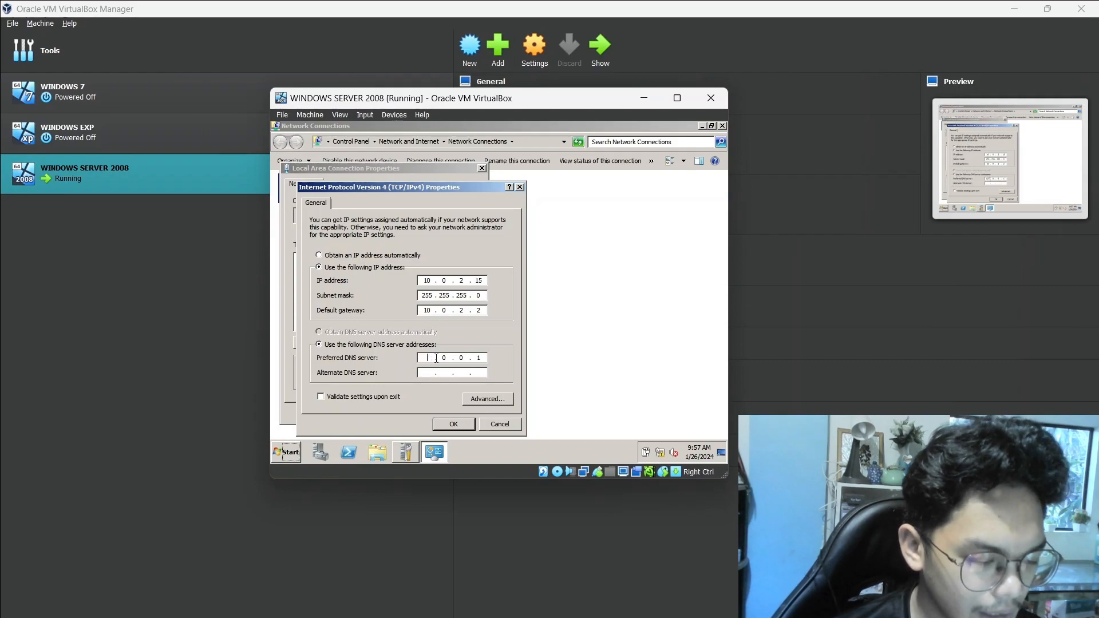
type("192 . ")
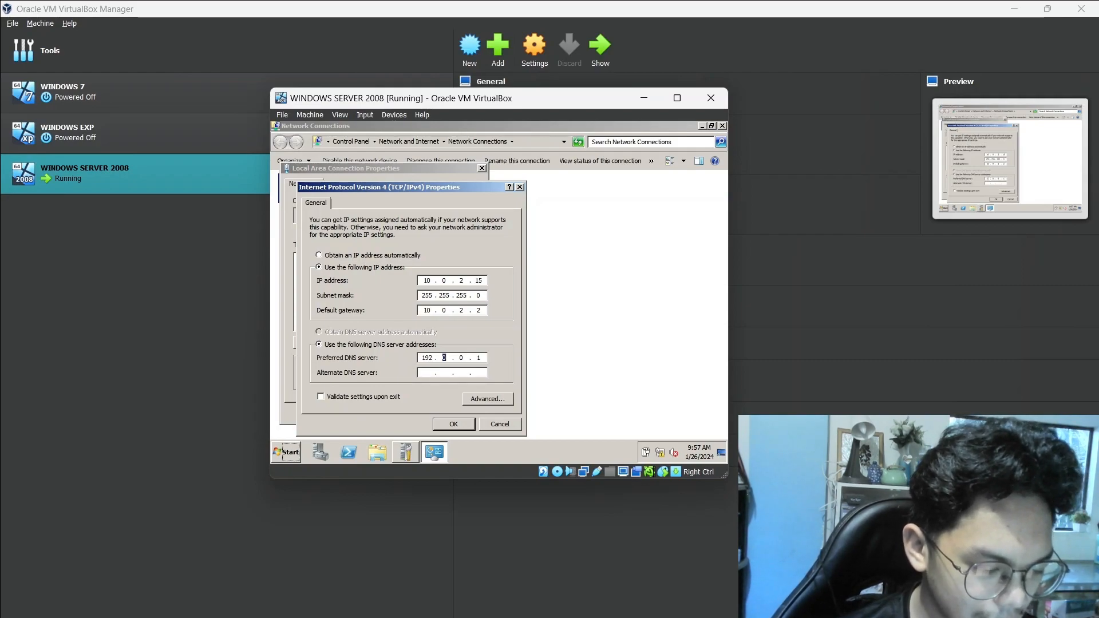
type("169")
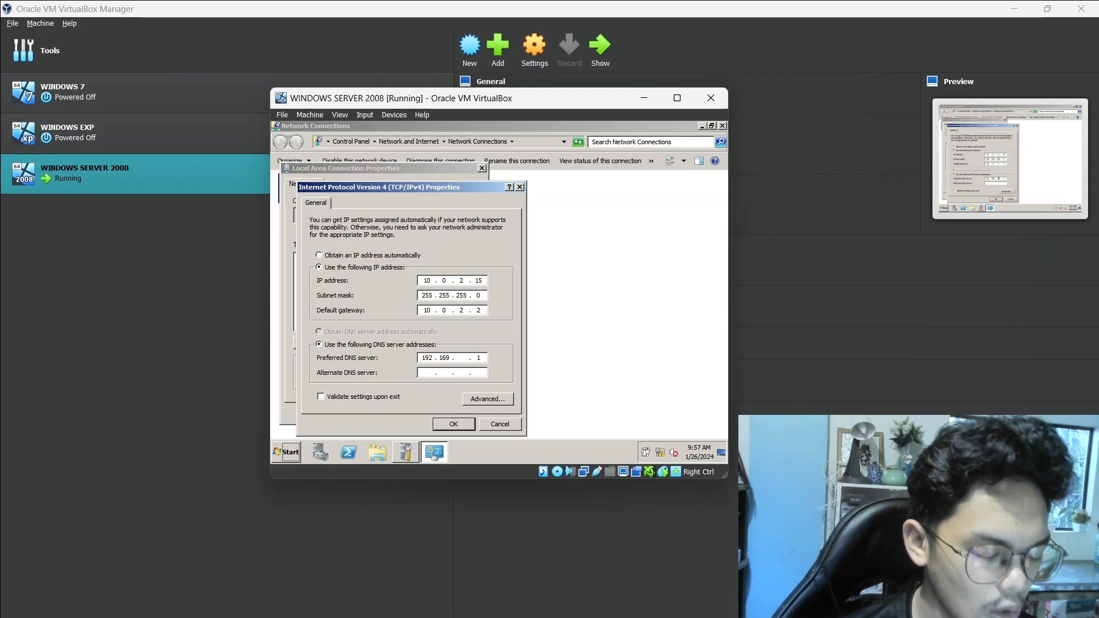
key("BackSpace")
type("8")
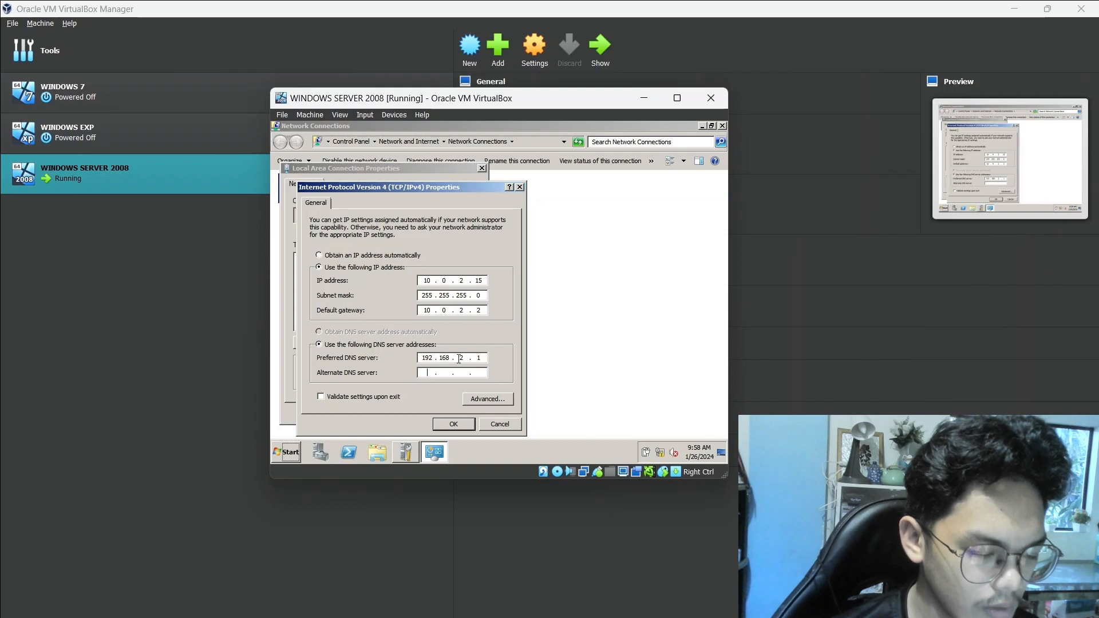
Set the preferred DNS server to 192.168.2.10 and the alternate to 4.2.2.2, and save the Local Area Connection properties
type("0")
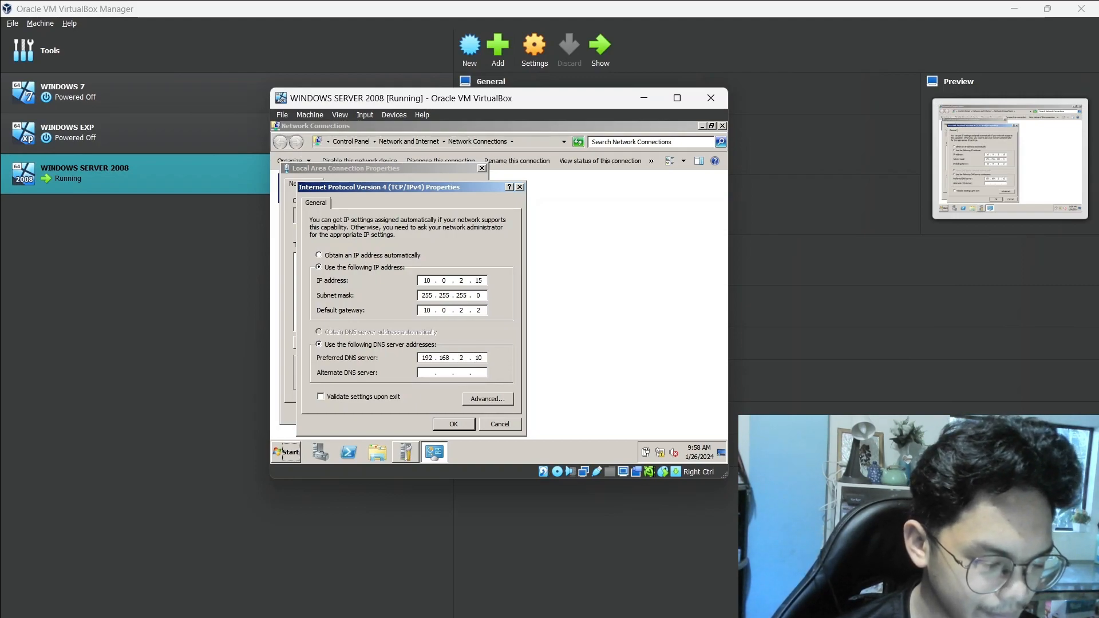
key("Tab")
type("4")
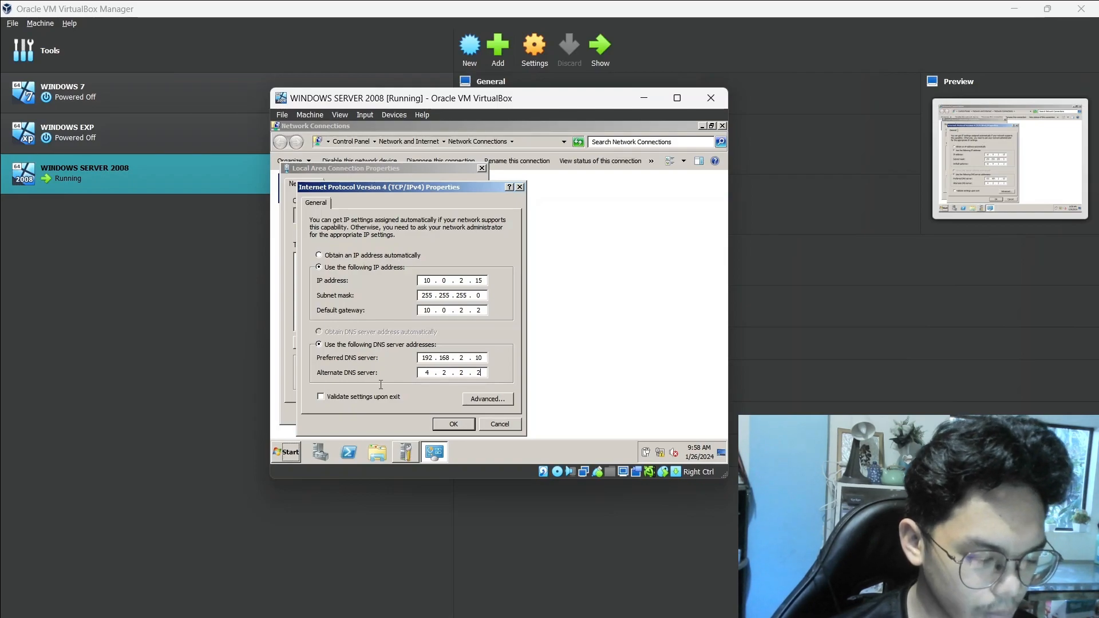
left_click(453, 424)
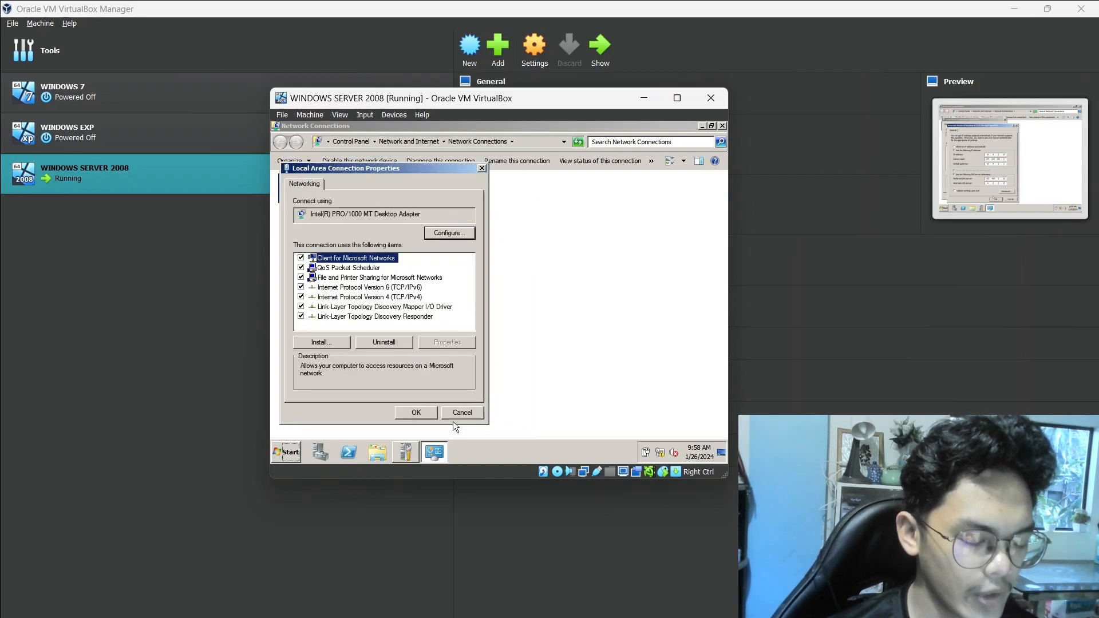
left_click(428, 413)
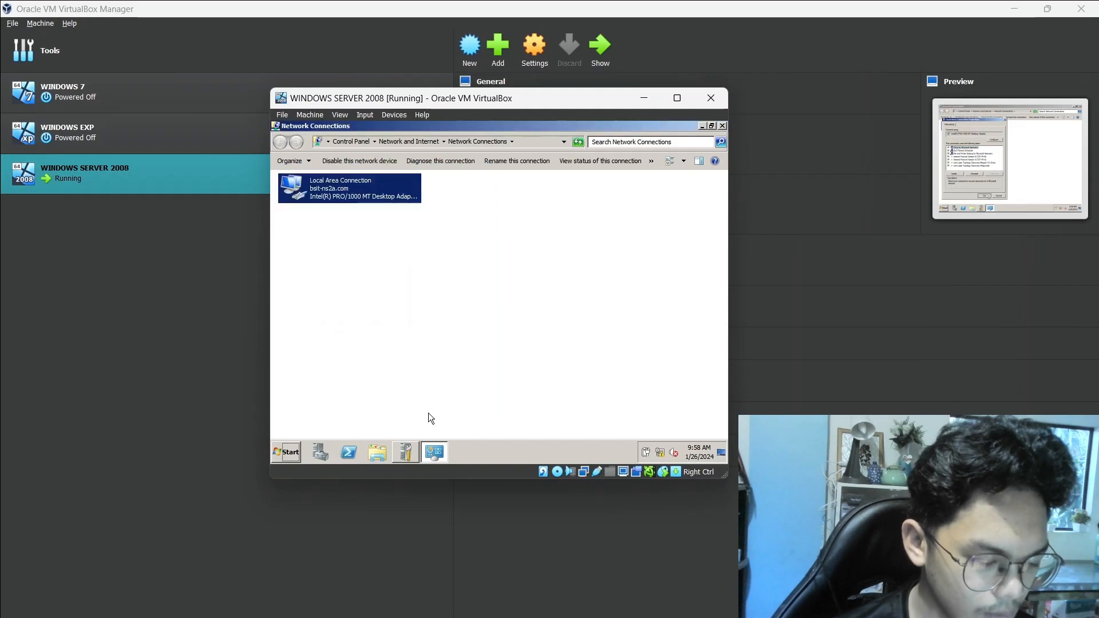
Review the server's networking, domain and role settings in Initial Configuration Tasks
left_click(406, 452)
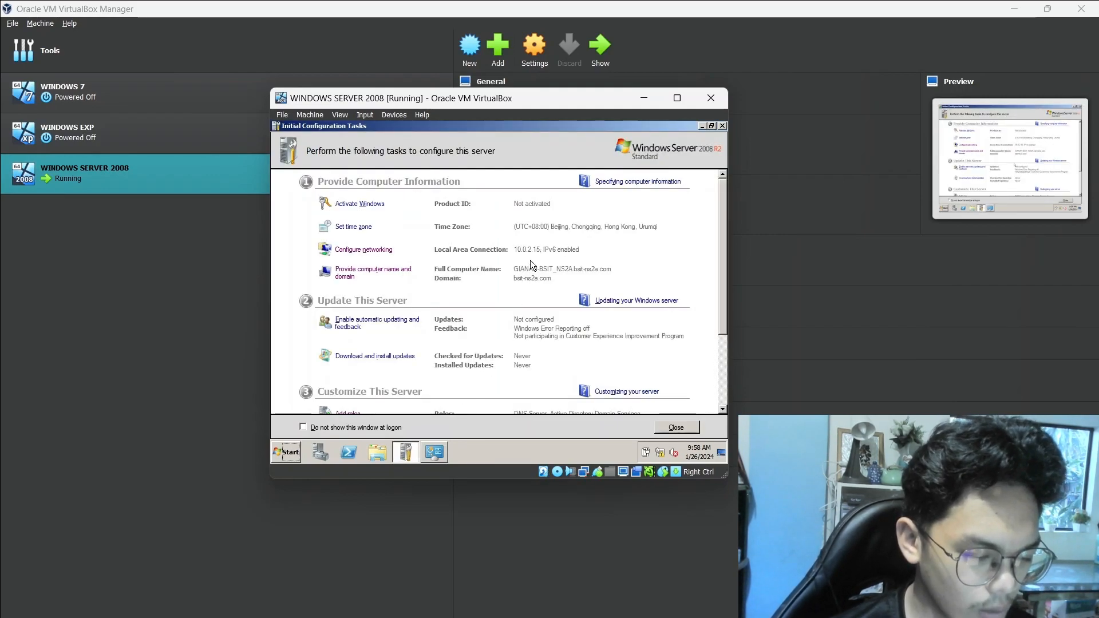
scroll(540, 266, "down", 1)
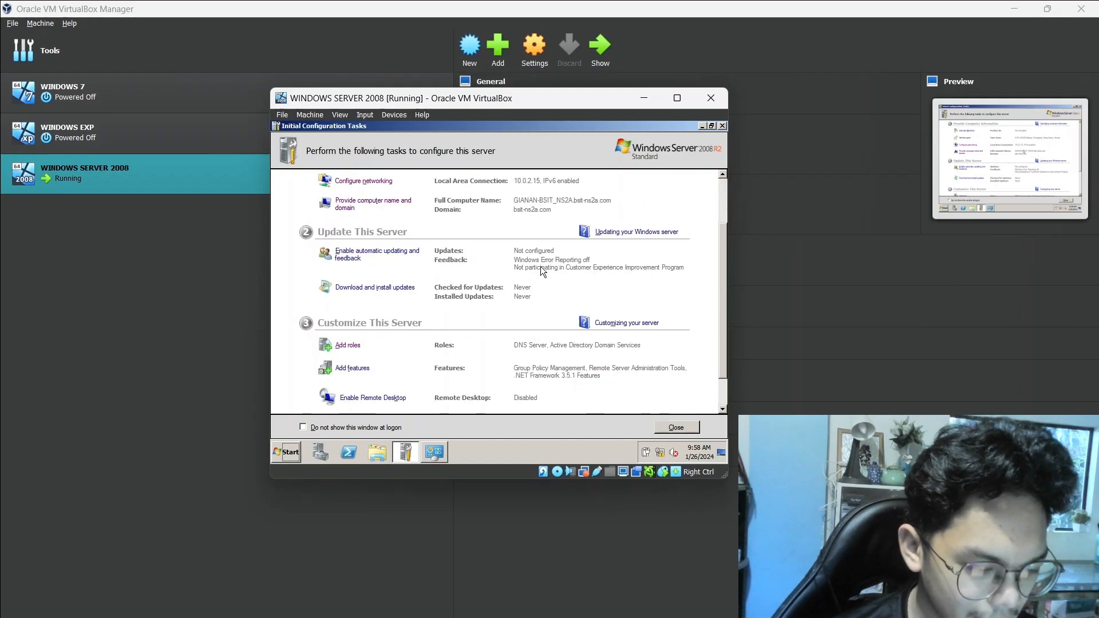
scroll(541, 271, "down", 1)
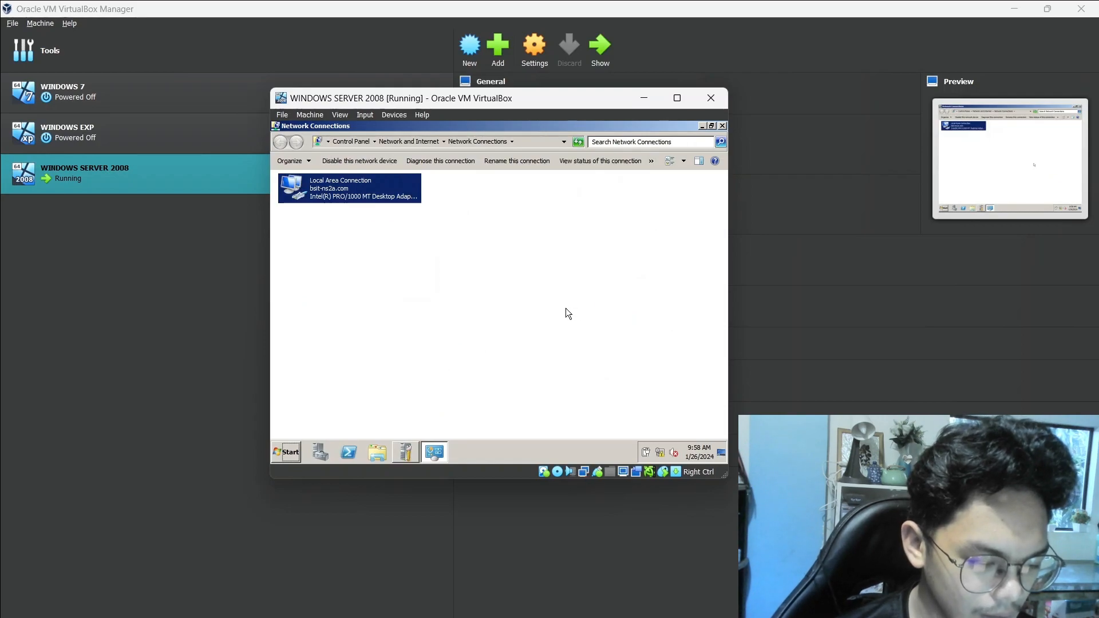
Open a Command Prompt on the server and try to run "ip config"
key("alt+Tab")
key("super")
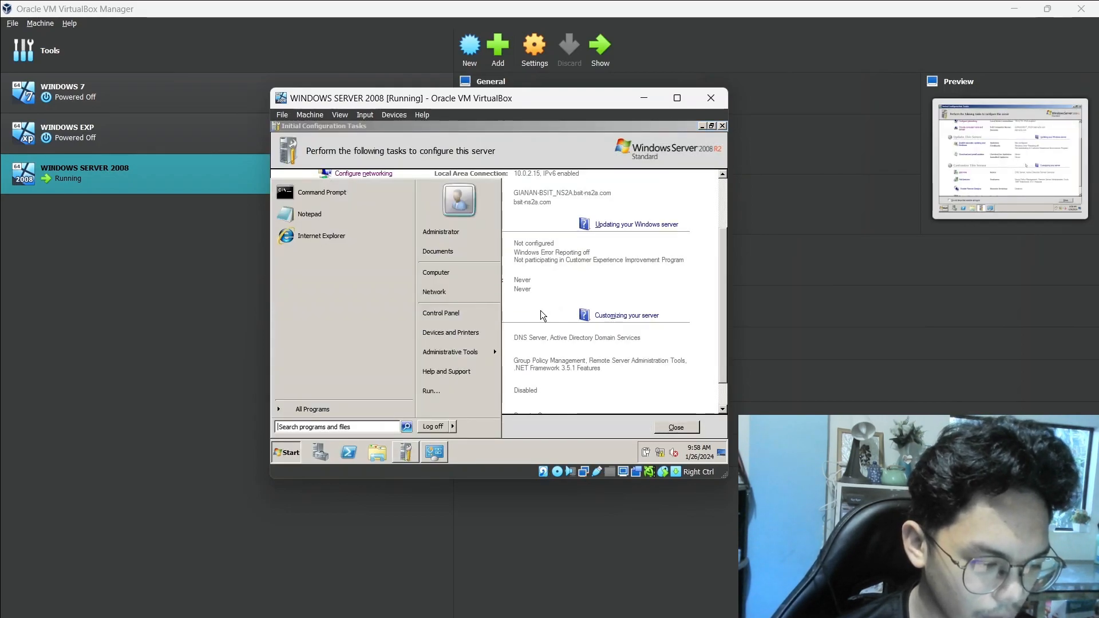
left_click(366, 201)
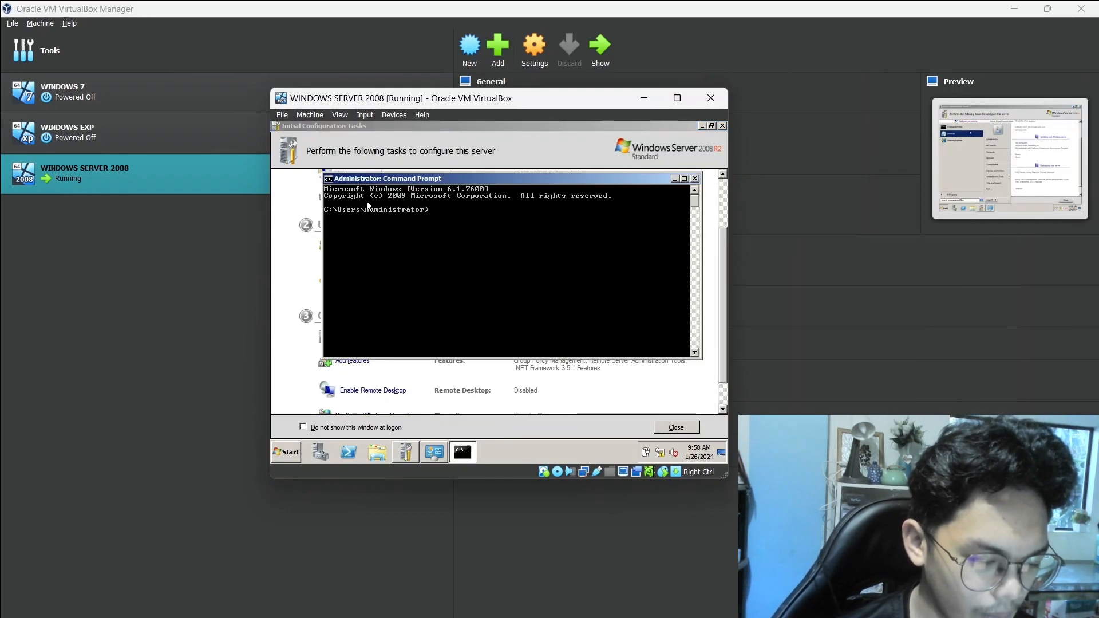
type("ip config")
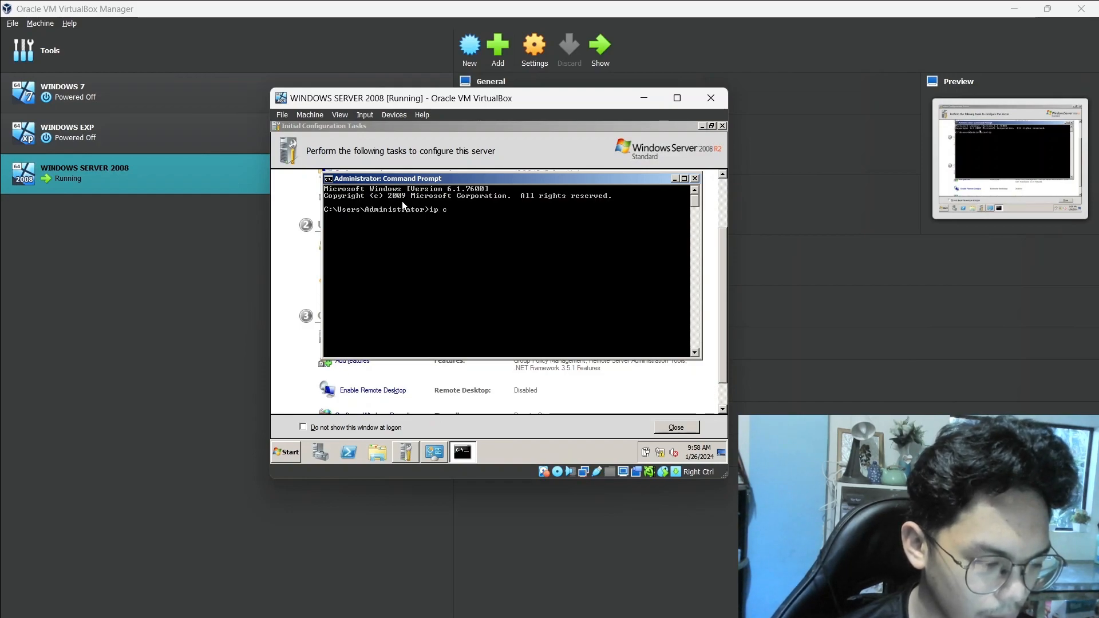
key("Return")
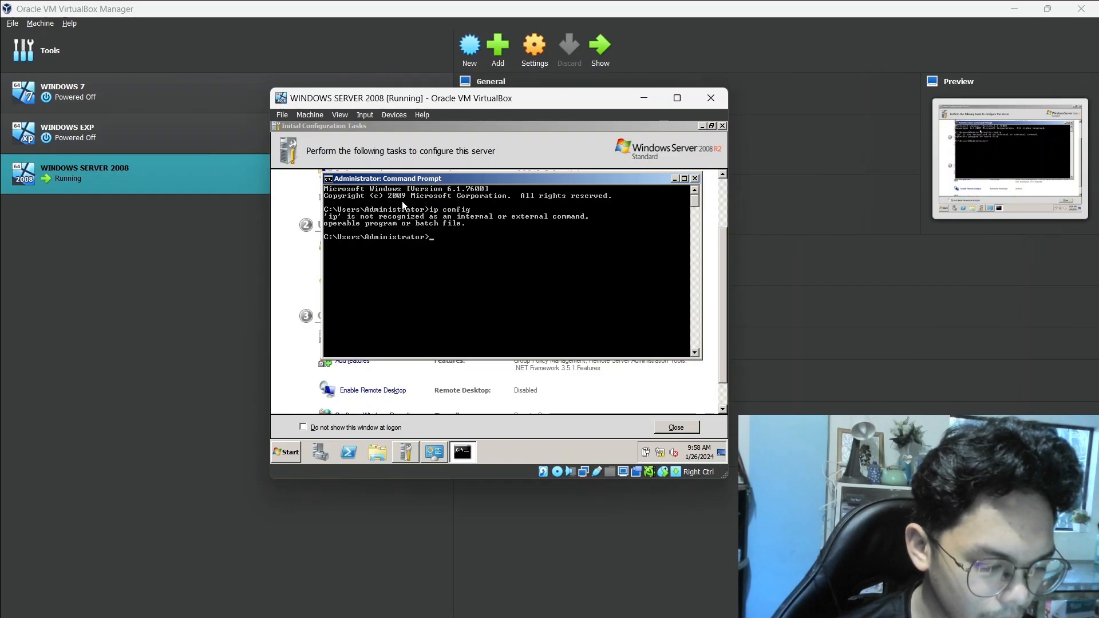
Run "ipconfig /all" and check the Local Area Connection's IP address, subnet mask, gateway and DNS servers in the output
type("ipconfig")
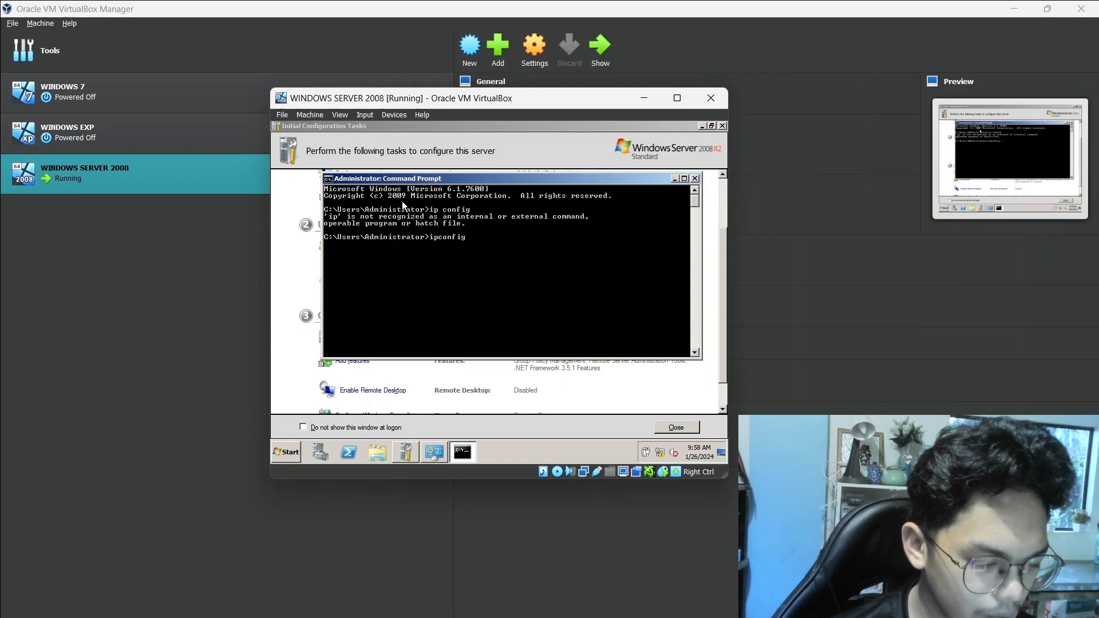
key("BackSpace")
key("BackSpace")
key("BackSpace")
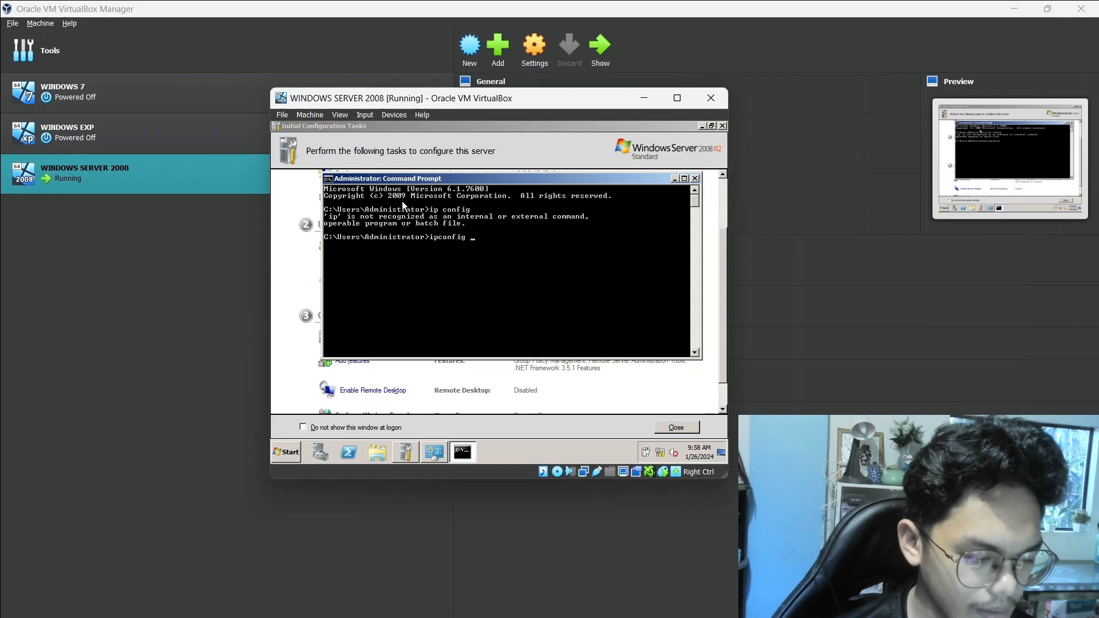
type("/all")
key("Return")
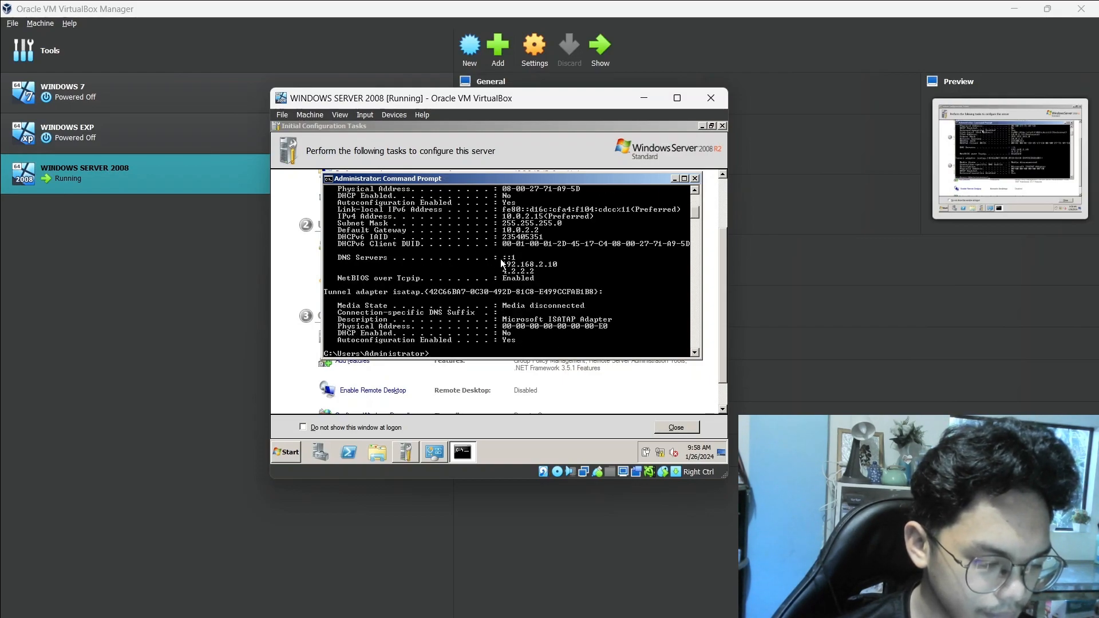
scroll(503, 267, "up", 1)
scroll(531, 284, "up", 5)
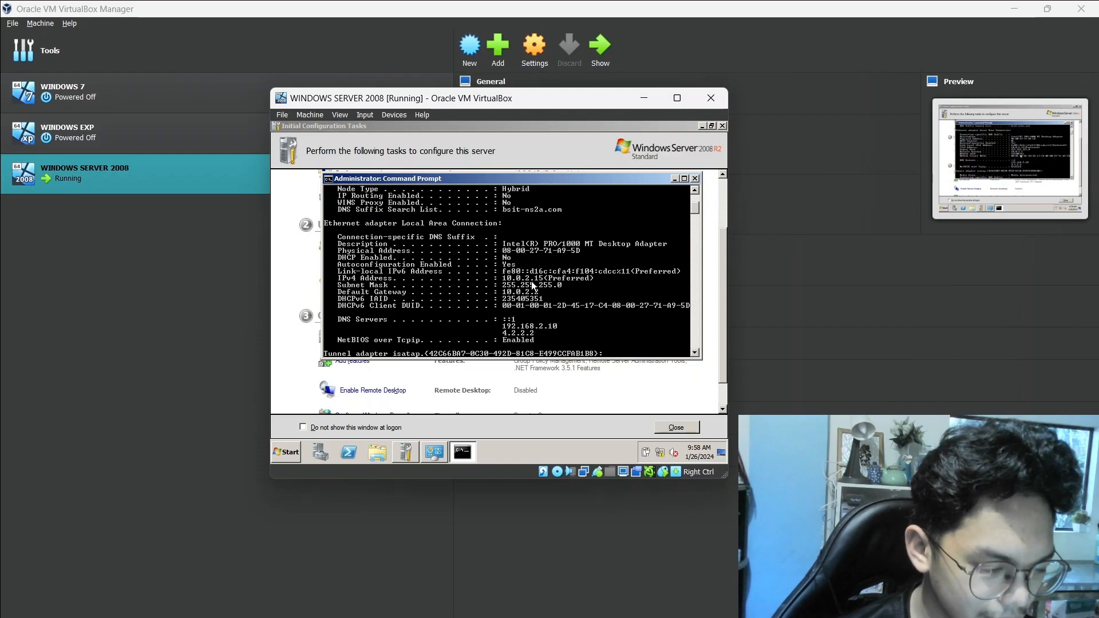
scroll(533, 283, "up", 1)
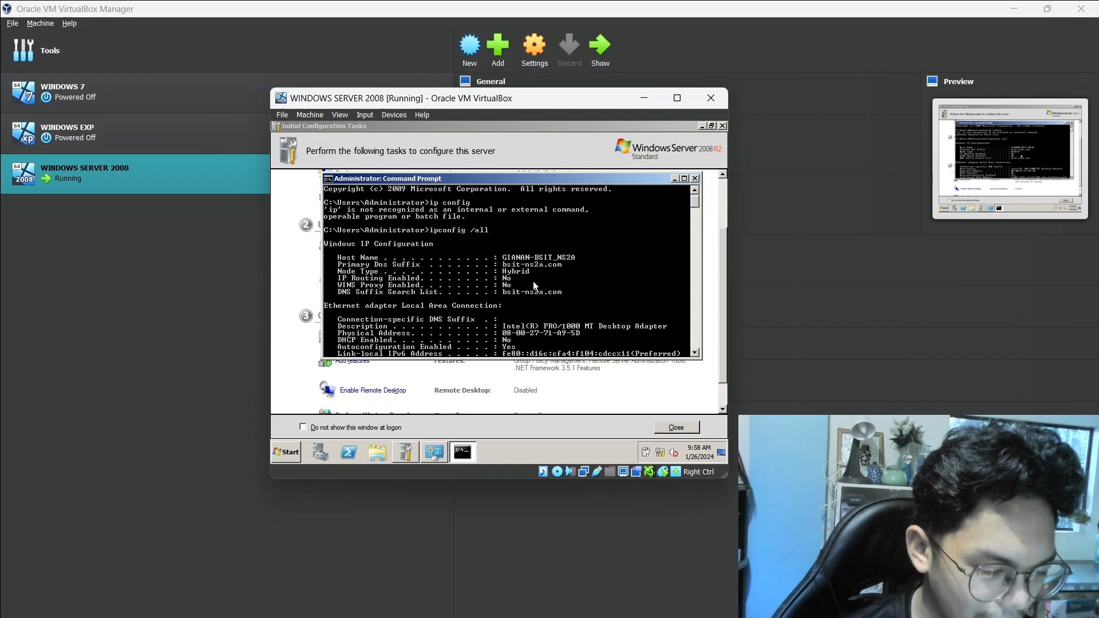
scroll(534, 284, "down", 15)
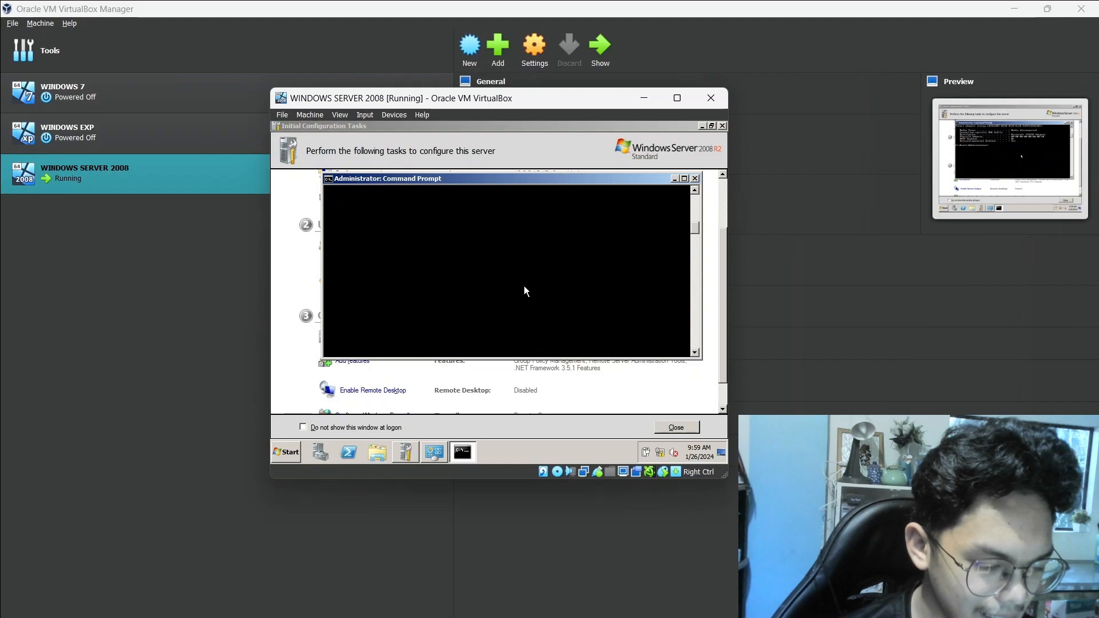
Close the Command Prompt and review the server's settings in Initial Configuration Tasks
key("alt+Tab")
key("alt+Tab")
key("alt+Tab")
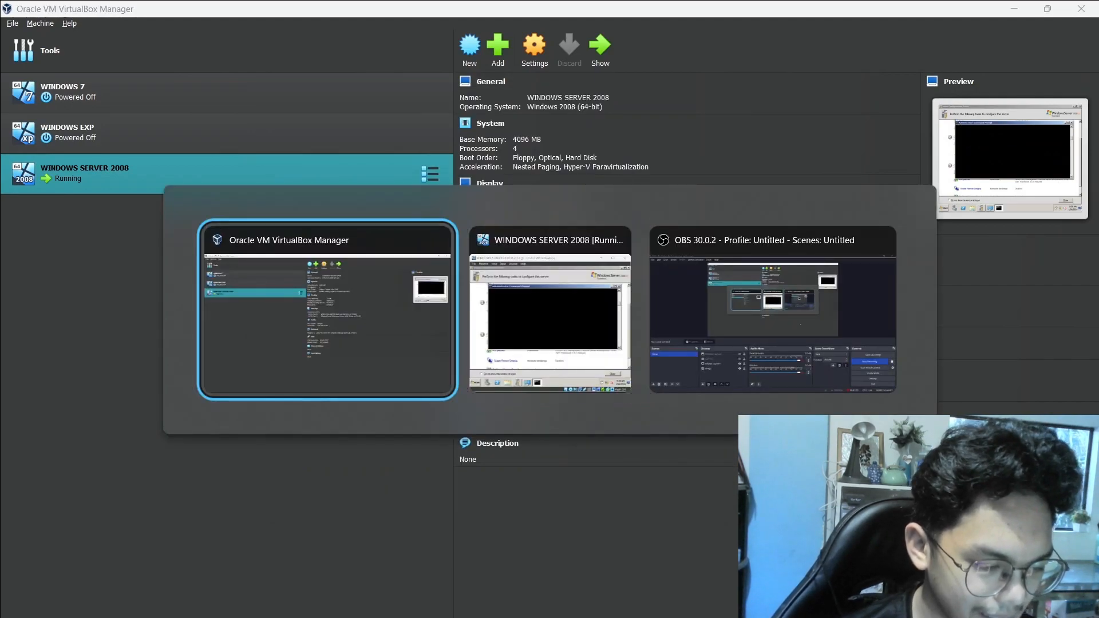
key("alt+Tab")
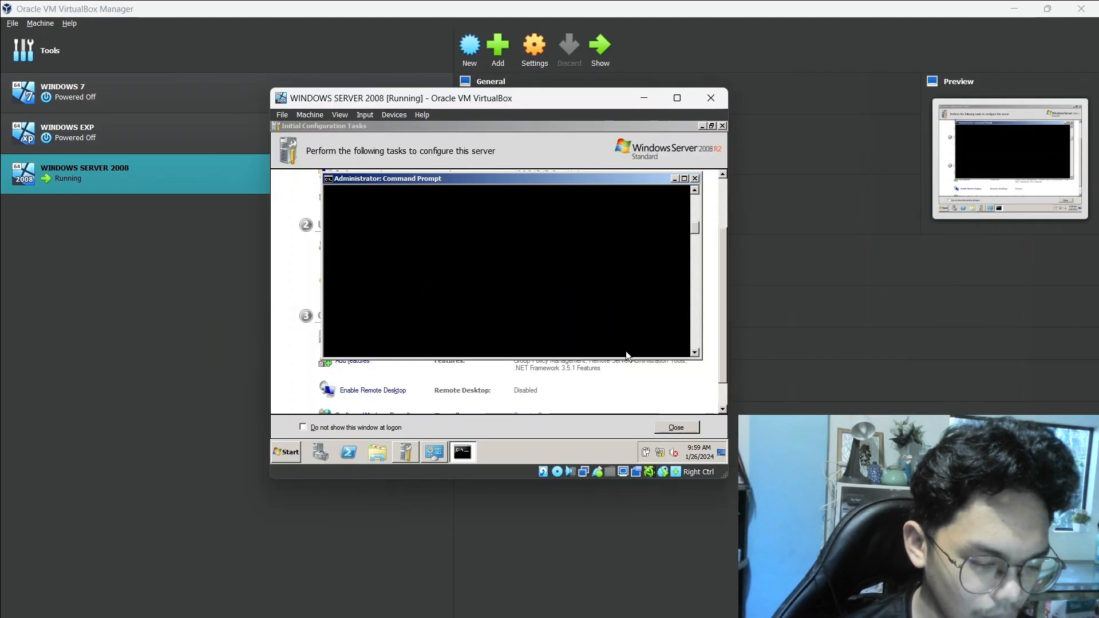
left_click(695, 179)
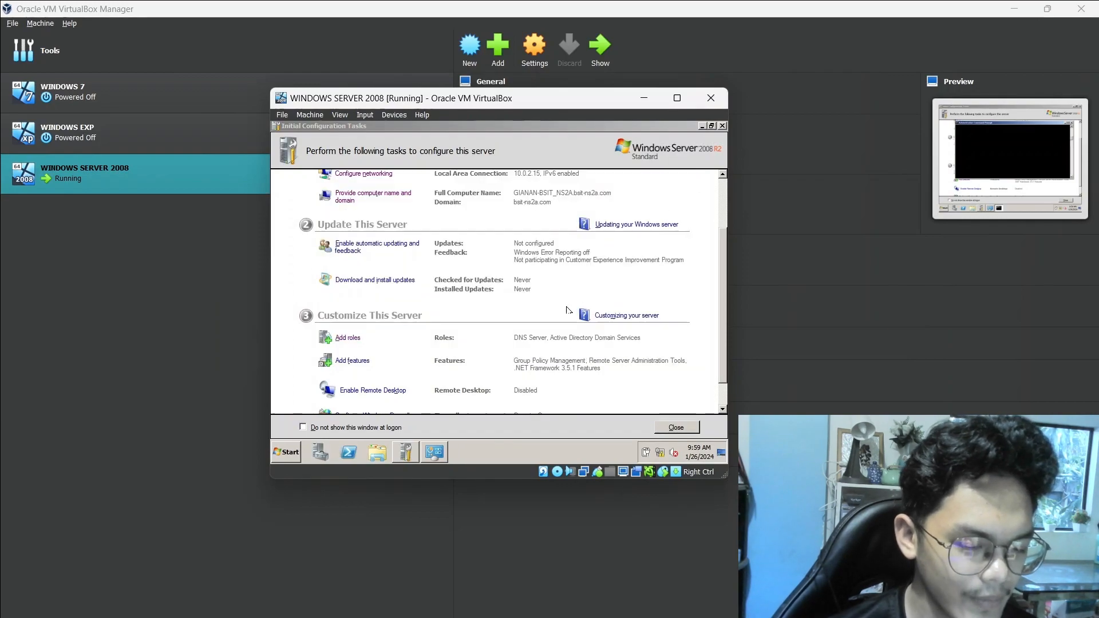
scroll(596, 269, "up", 3)
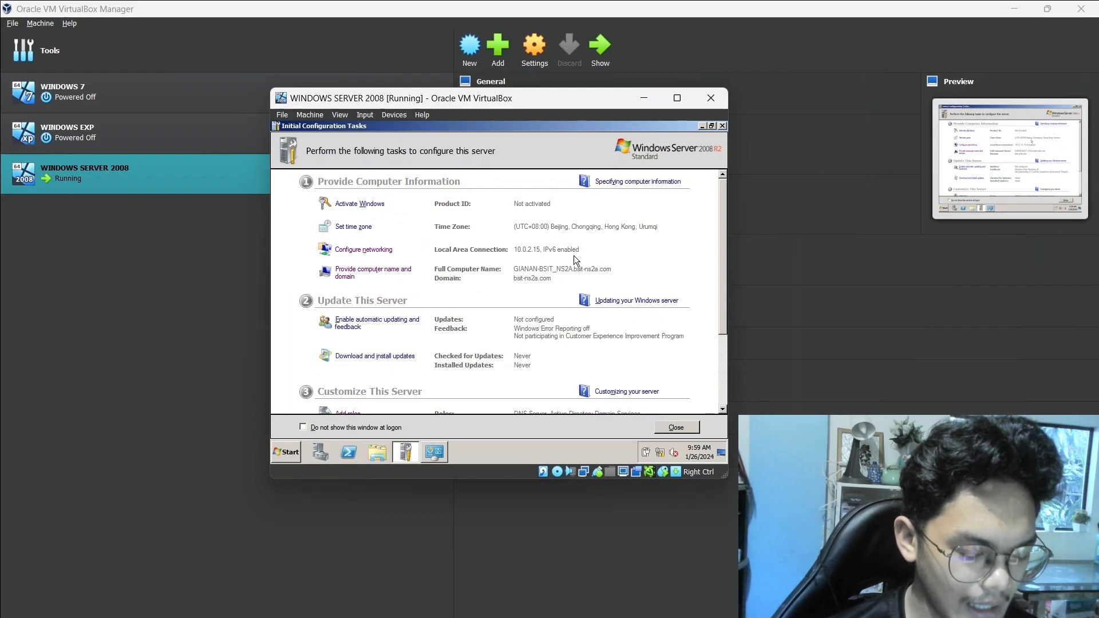
scroll(570, 261, "down", 4)
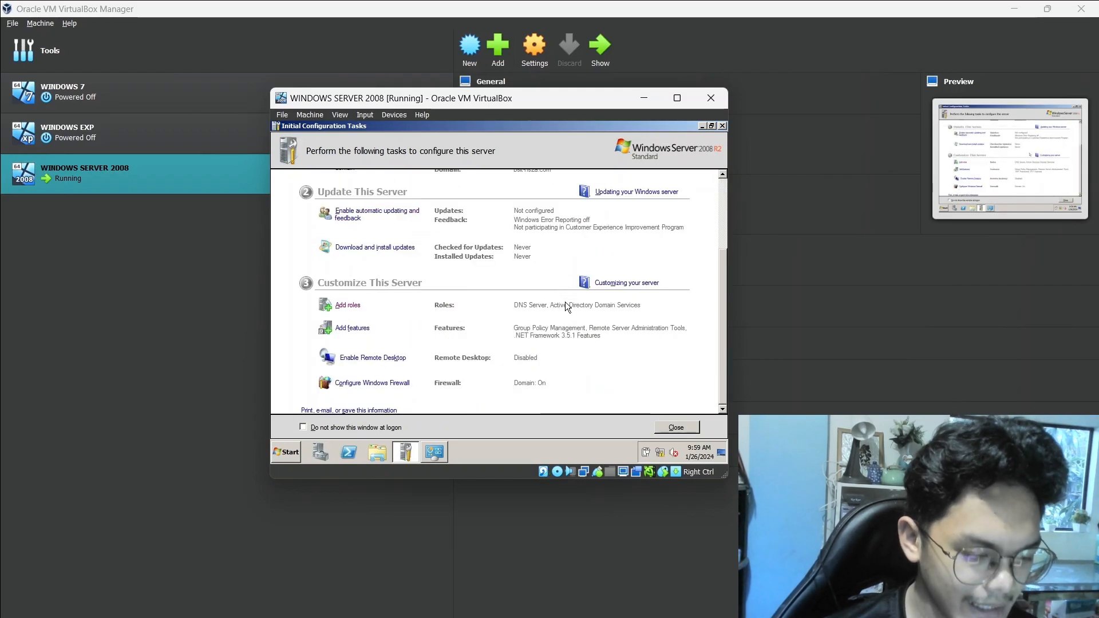